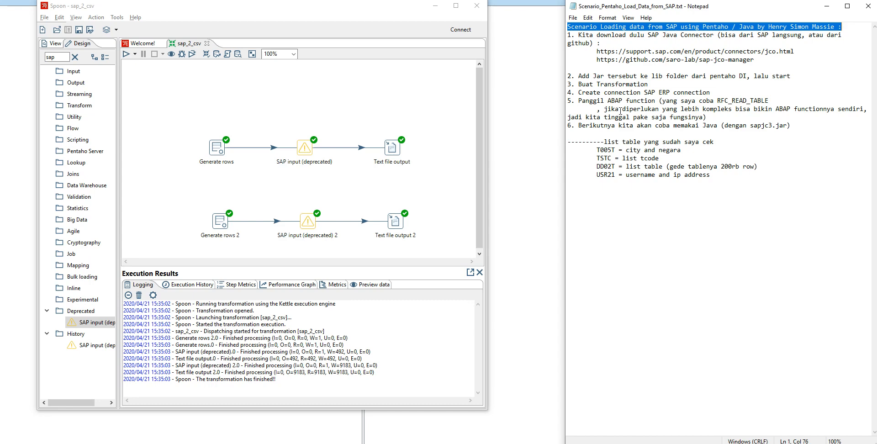
key(Down)
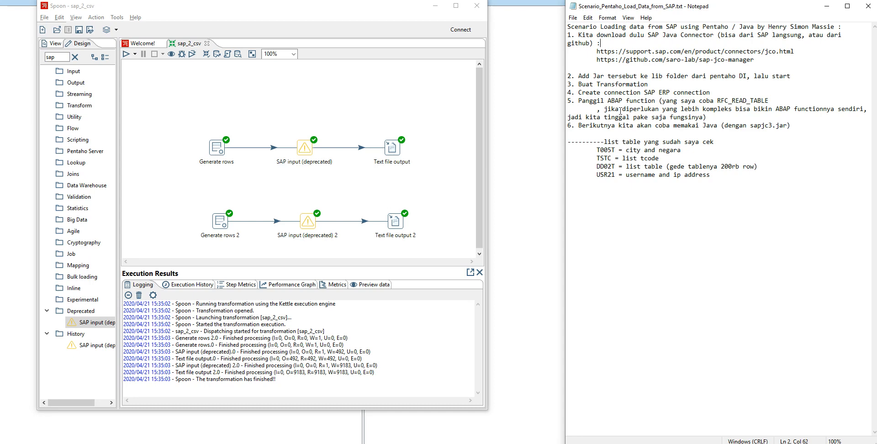
key(ctrl+Right)
key(shift+End)
key(ctrl+c)
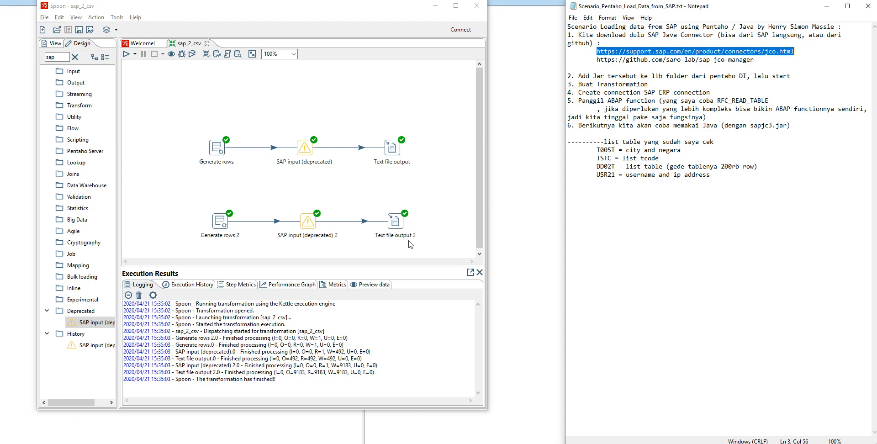
Switch to the web browser, enlarge its window and load the copied SAP Java Connector link
key(alt+Tab)
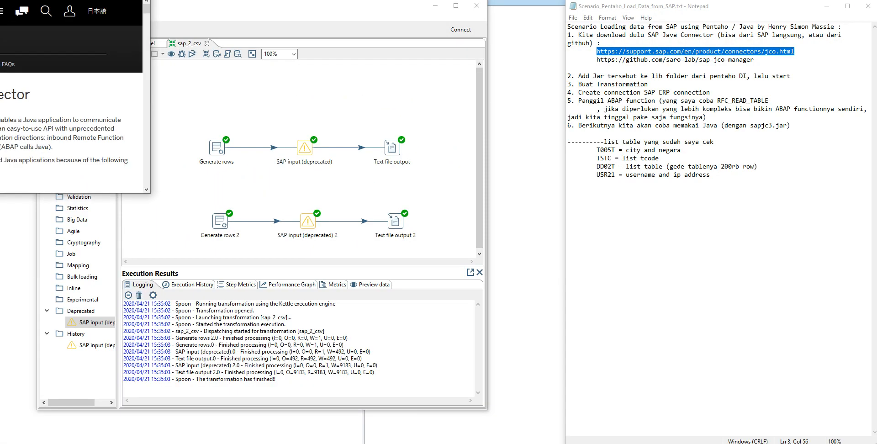
drag(34, 0, 507, 45)
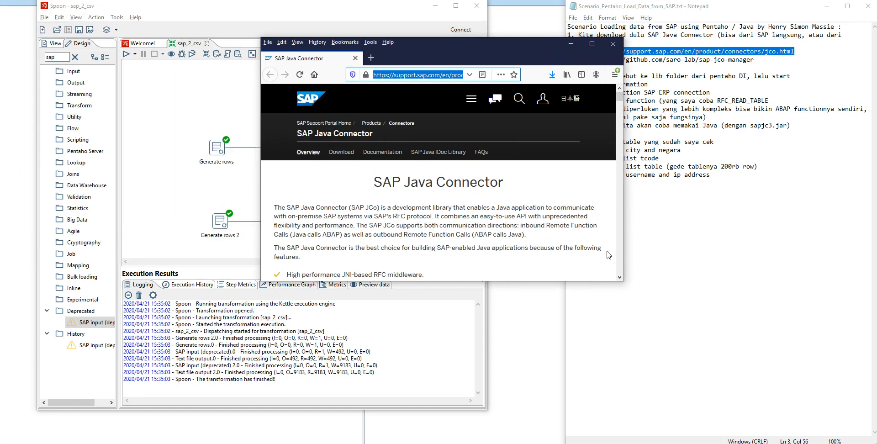
drag(621, 278, 719, 425)
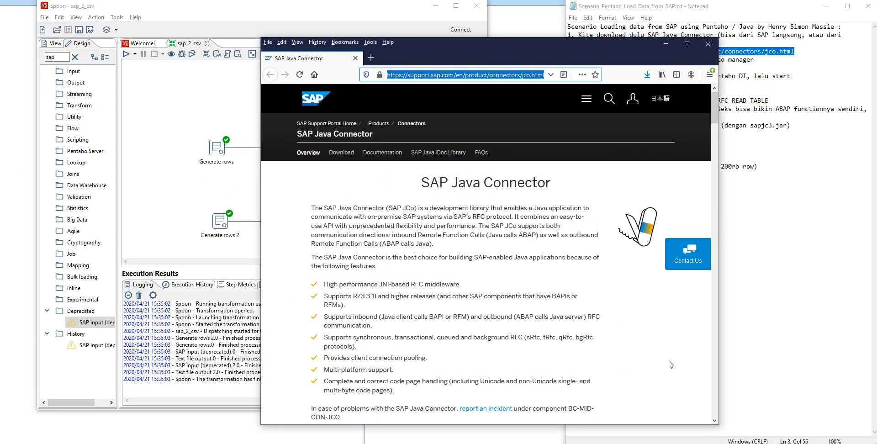
key(ctrl+v)
key(Return)
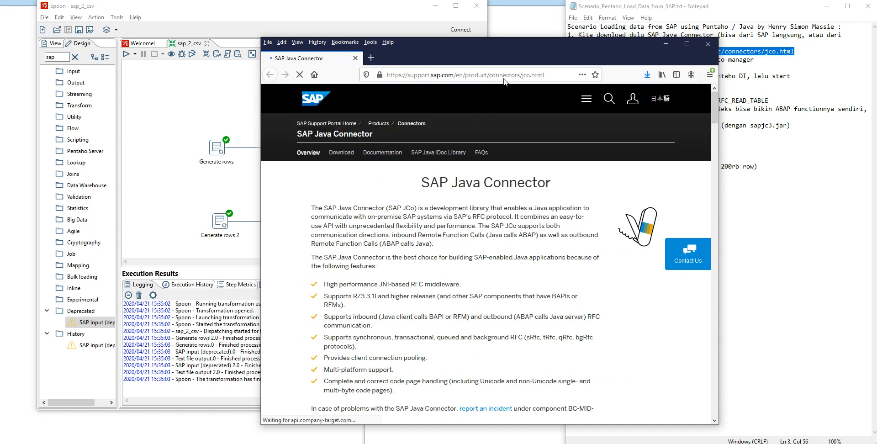
Review the SAP Java Connector 3.1 SDK download notes and the downloads table by operating system
drag(598, 43, 444, 31)
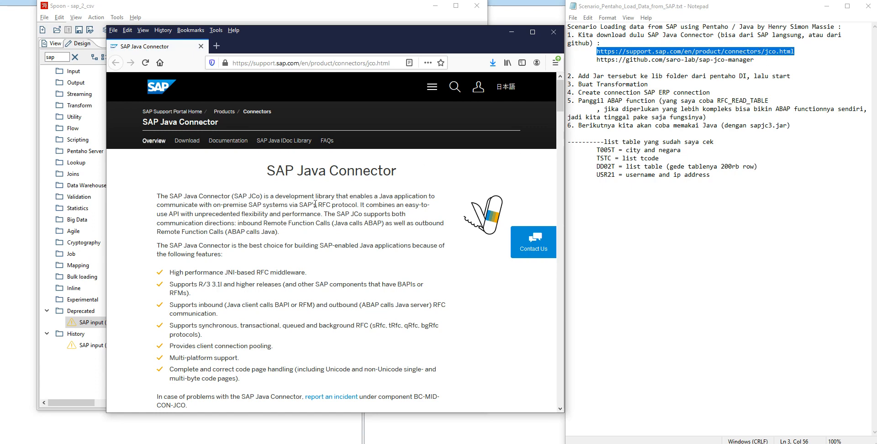
scroll(279, 240, down, 4)
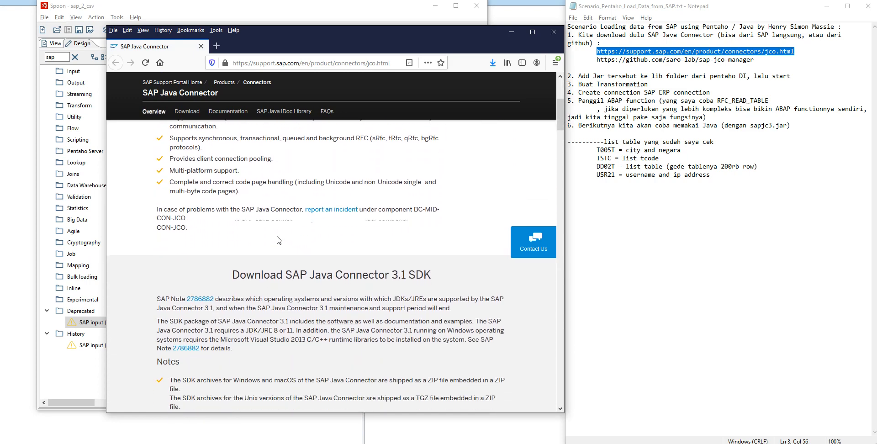
scroll(278, 240, down, 3)
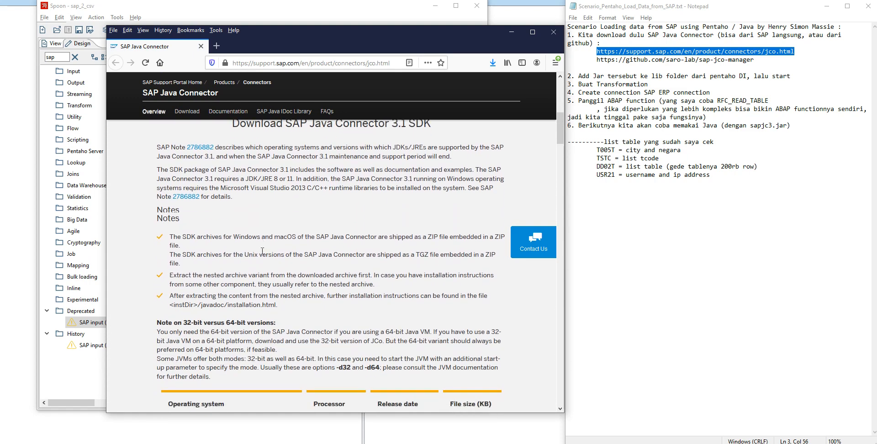
scroll(262, 251, down, 3)
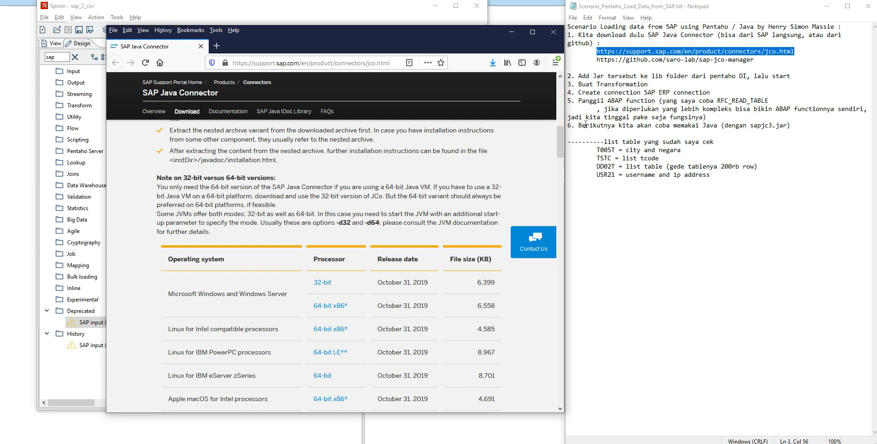
click(595, 62)
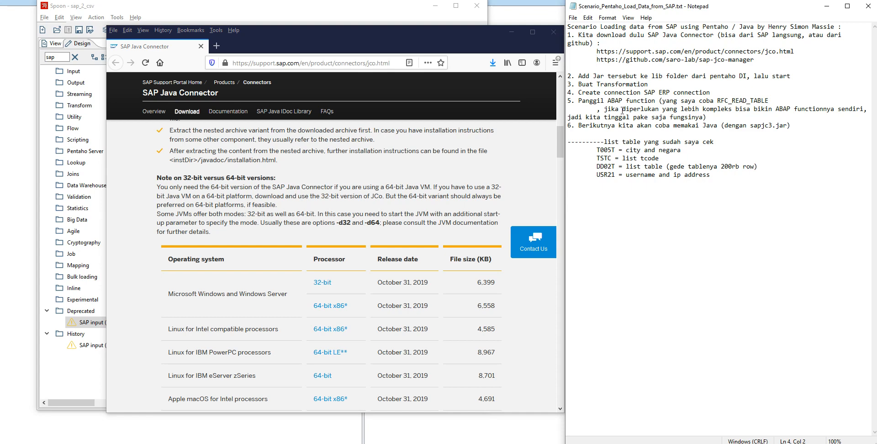
key(shift+End)
key(ctrl+c)
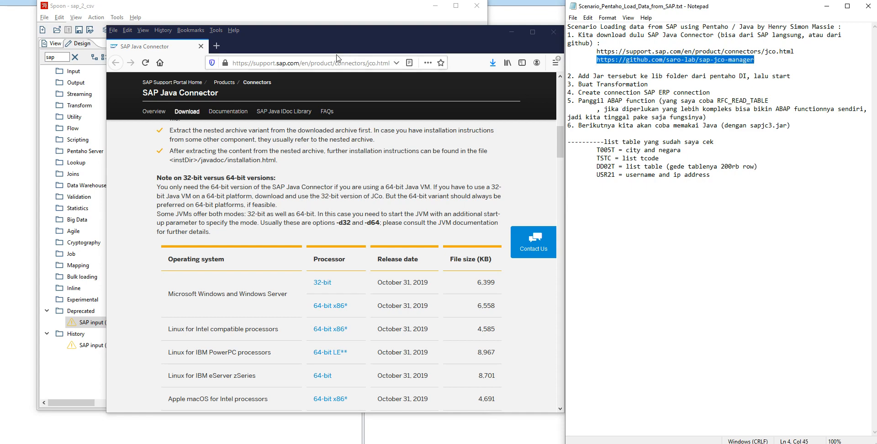
click(294, 63)
key(ctrl+v)
key(Return)
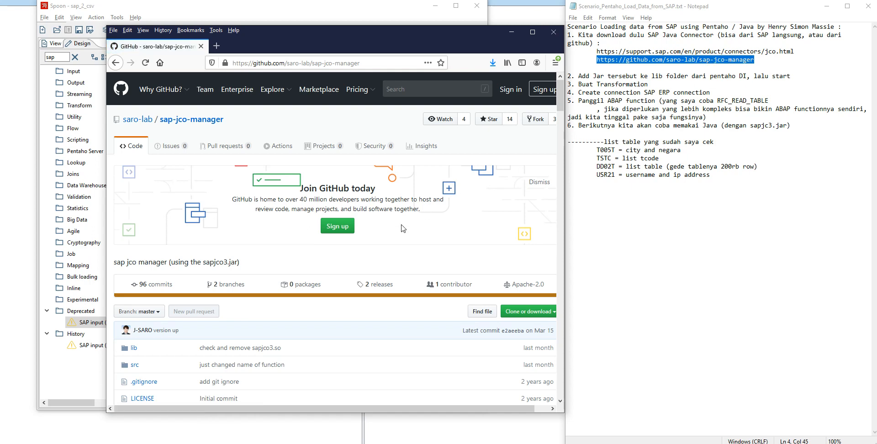
Examine the repository's lib folder for the sapjco3 files, then minimize the browser to return to Spoon
scroll(259, 293, down, 3)
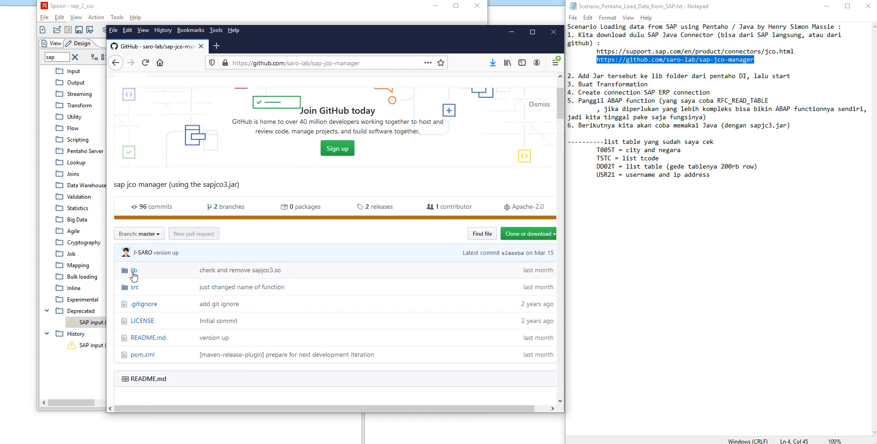
click(134, 271)
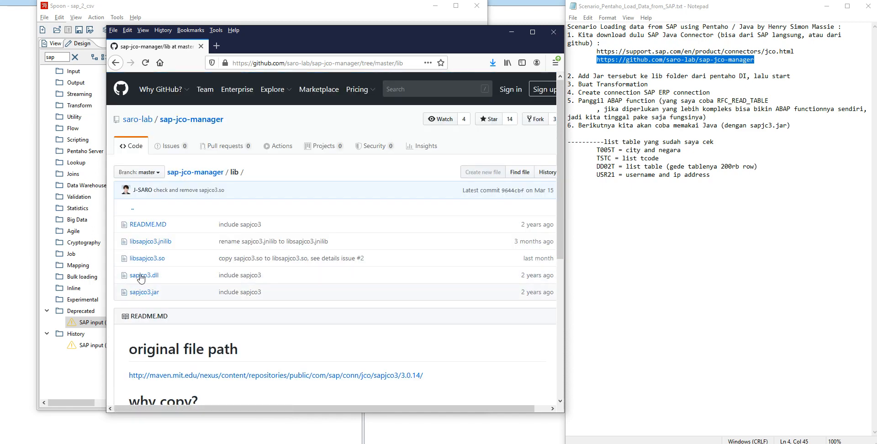
click(510, 33)
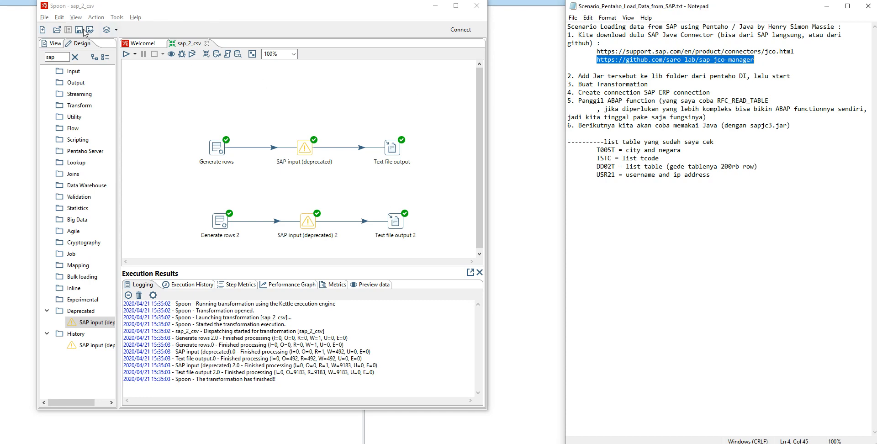
click(44, 18)
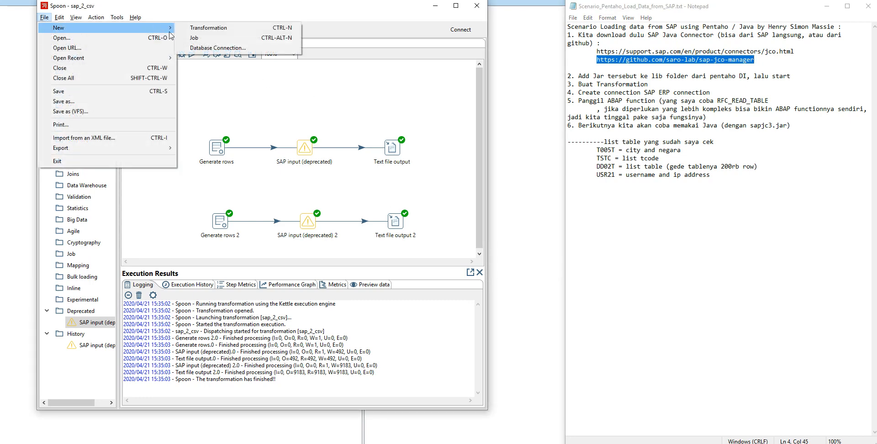
click(215, 116)
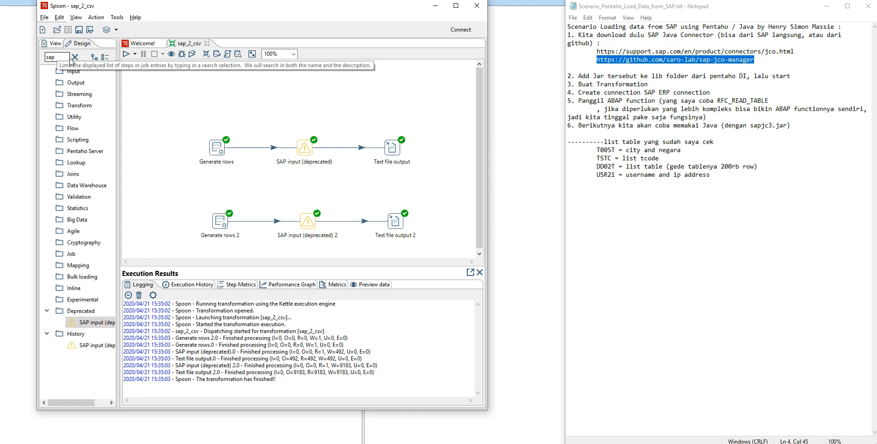
Filter the design steps by "sap" and add an SAP input (deprecated) step above the Generate rows flow
key(BackSpace)
key(BackSpace)
key(BackSpace)
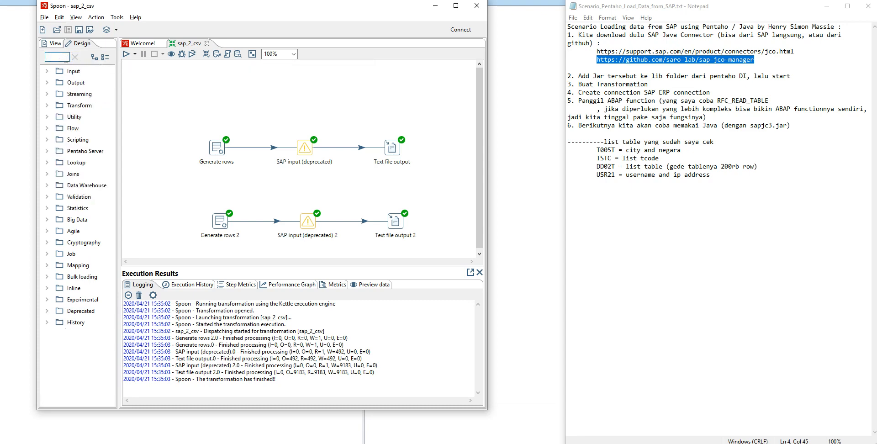
text(sap)
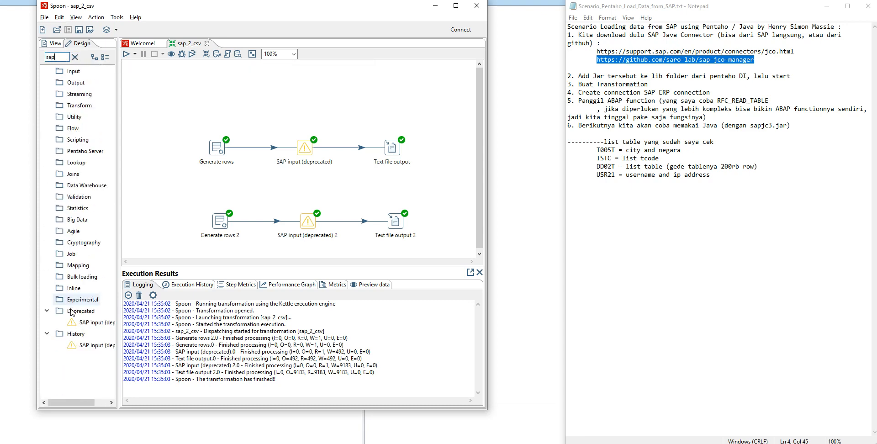
drag(82, 322, 233, 92)
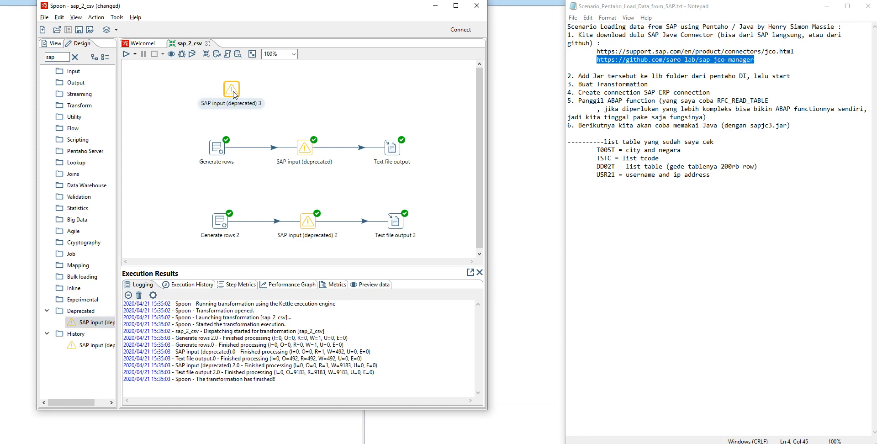
Open the new SAP input step for editing, then test and accept its existing SAP ERP System connection settings
right_click(234, 92)
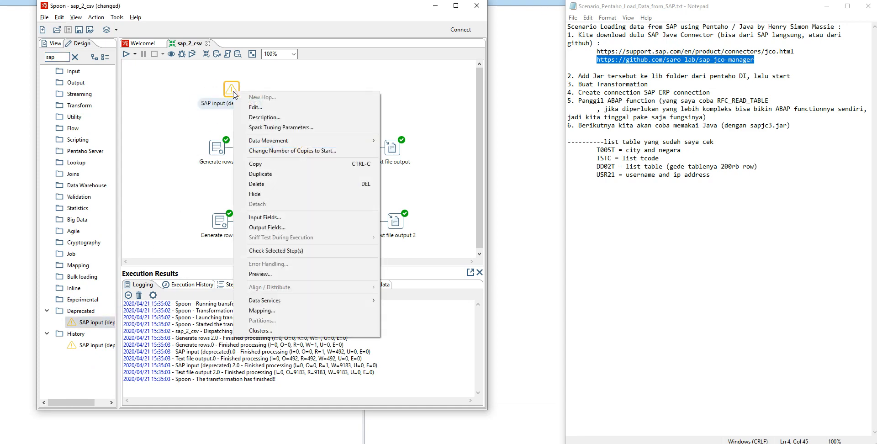
click(253, 107)
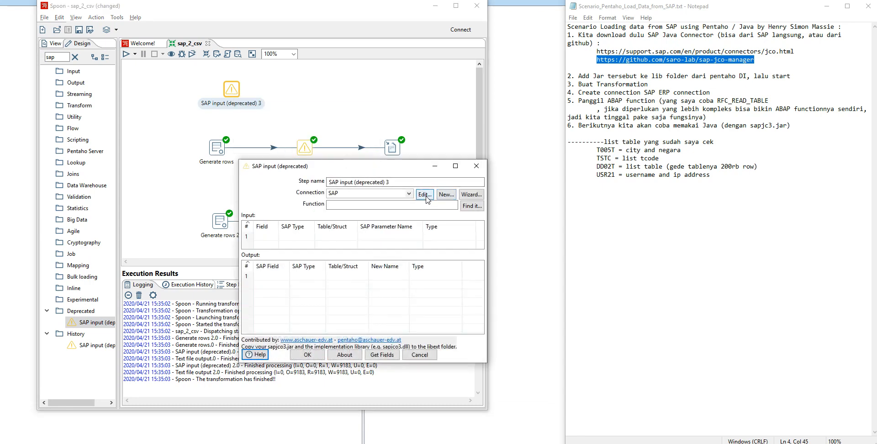
click(425, 195)
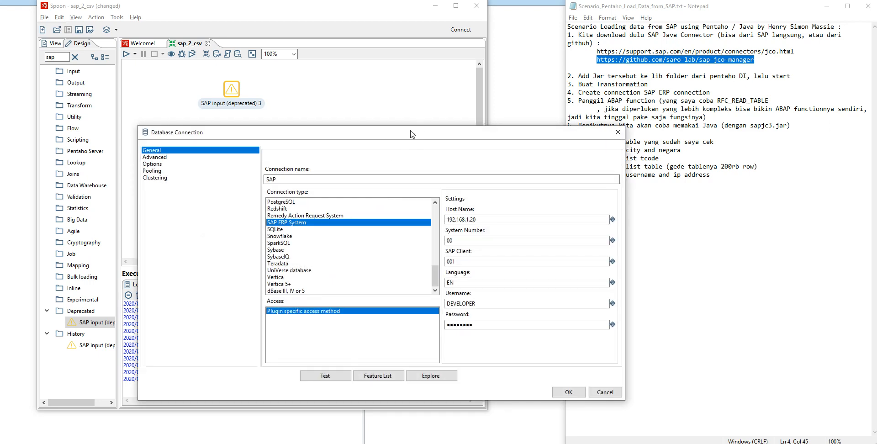
drag(406, 135, 411, 107)
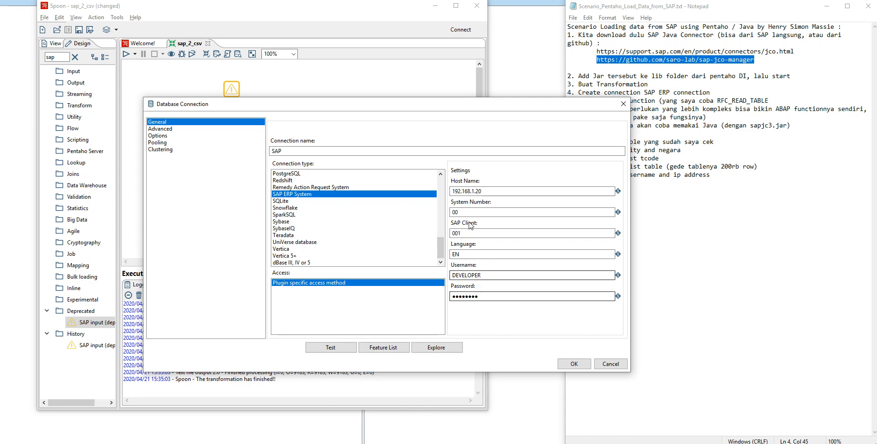
click(331, 347)
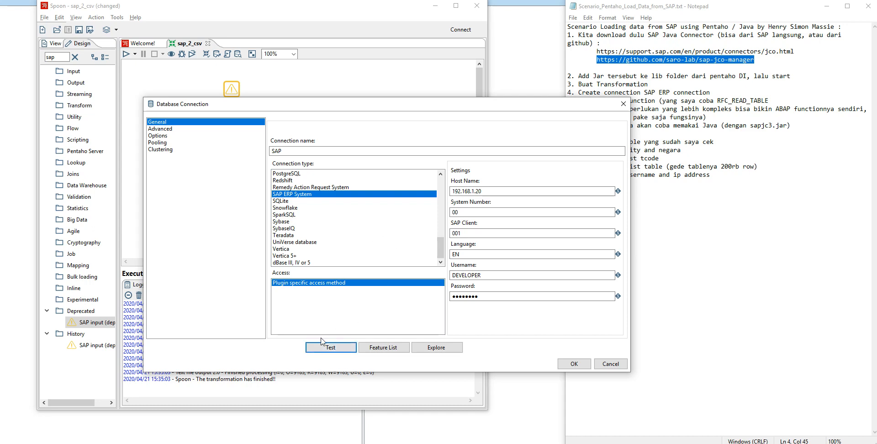
click(573, 363)
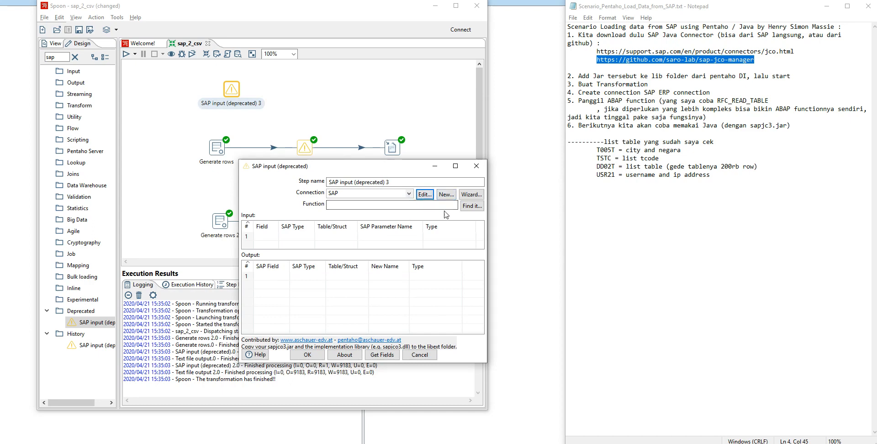
Search the SAP functions for "rfc_", assign /BODS/RFC_READ_TABLE to the SAP input step and enlarge its dialog to show all fields
click(471, 206)
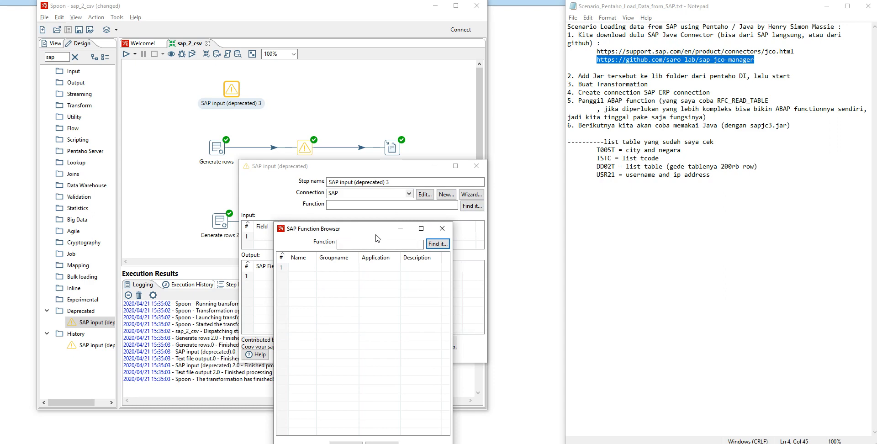
drag(375, 238, 403, 182)
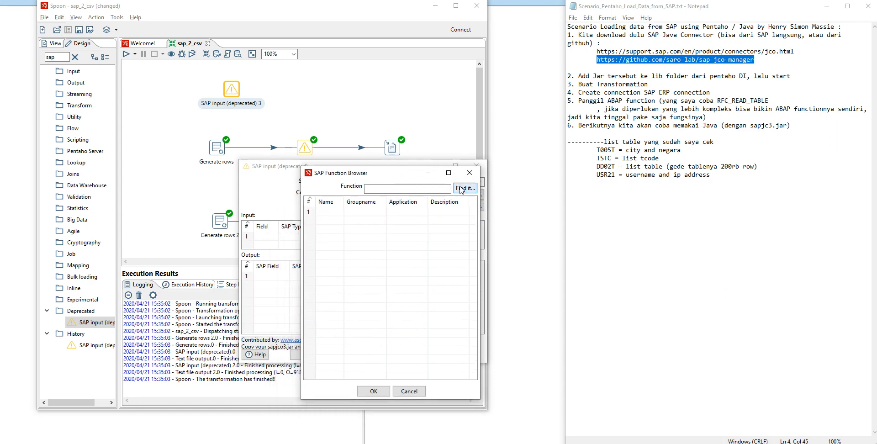
click(384, 188)
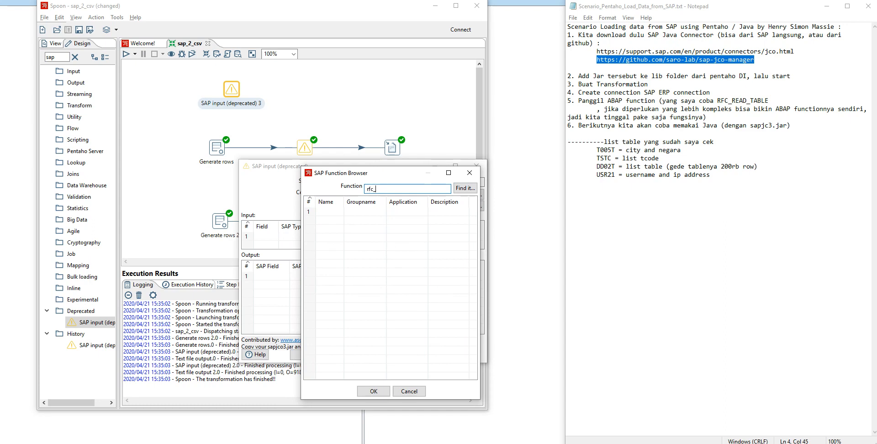
click(468, 191)
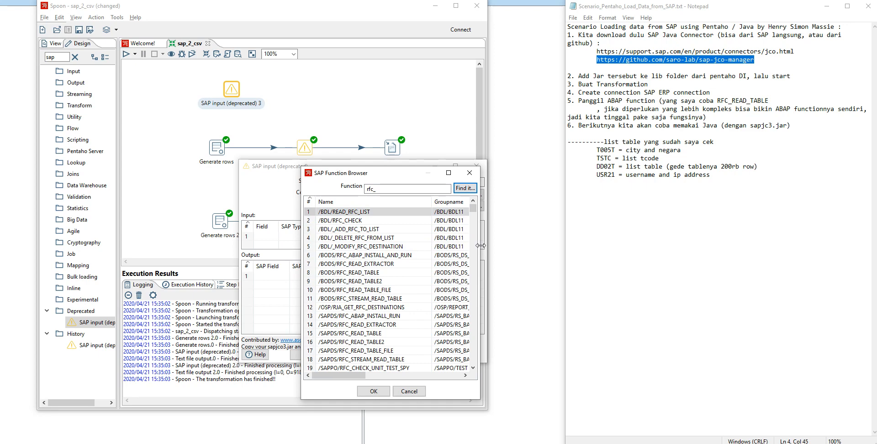
drag(480, 245, 570, 245)
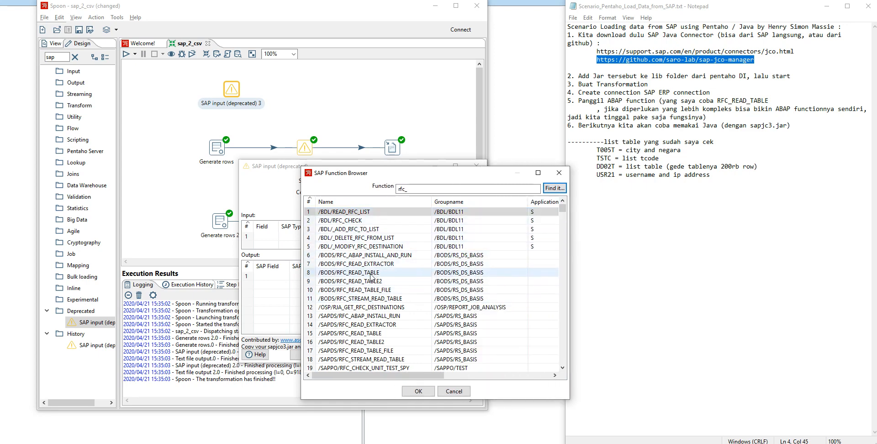
click(352, 272)
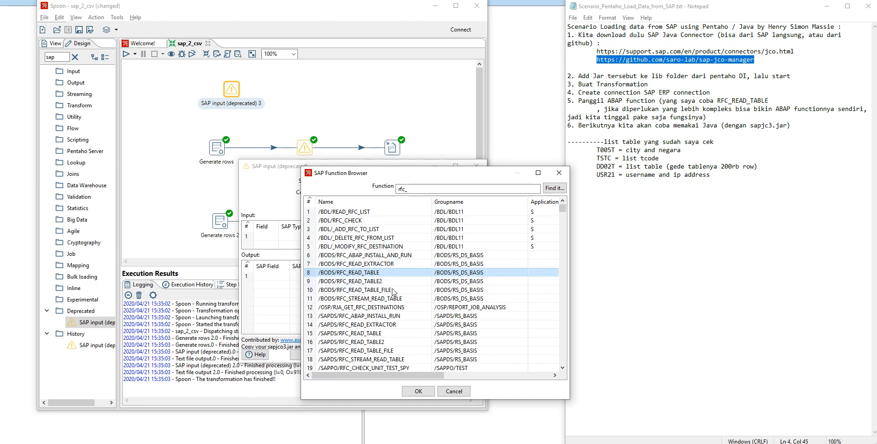
click(418, 391)
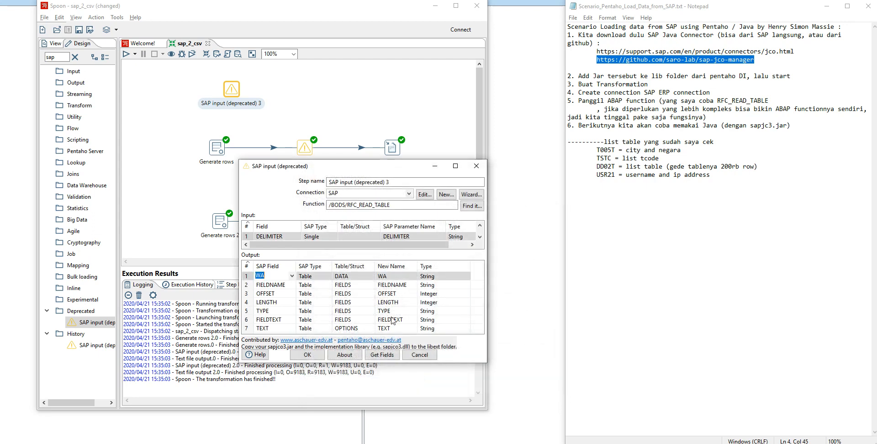
drag(395, 161, 395, 30)
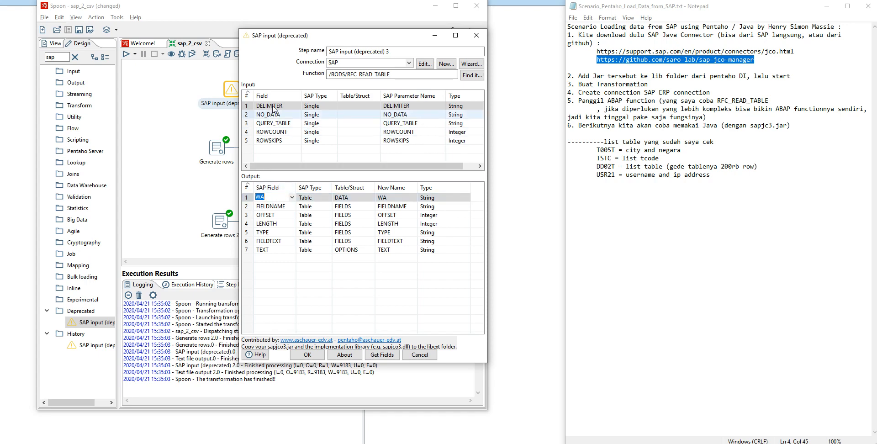
Discard and delete the SAP input (deprecated) 3 step, and review the fields of the SAP input (deprecated) step in the upper flow
click(478, 36)
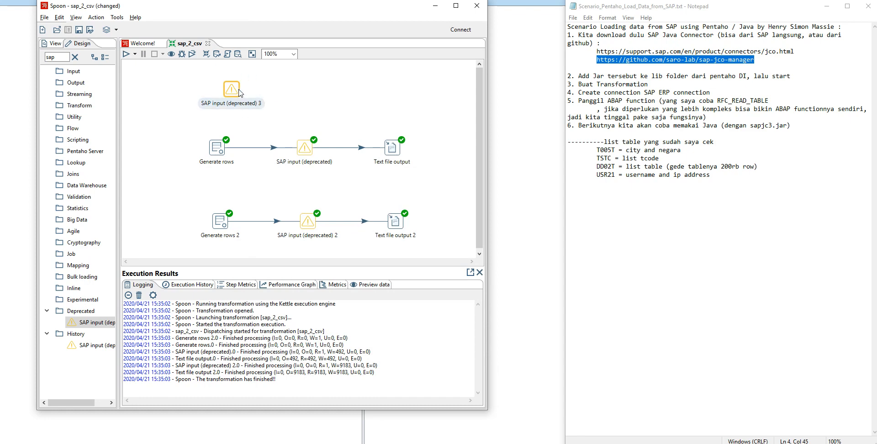
key(Delete)
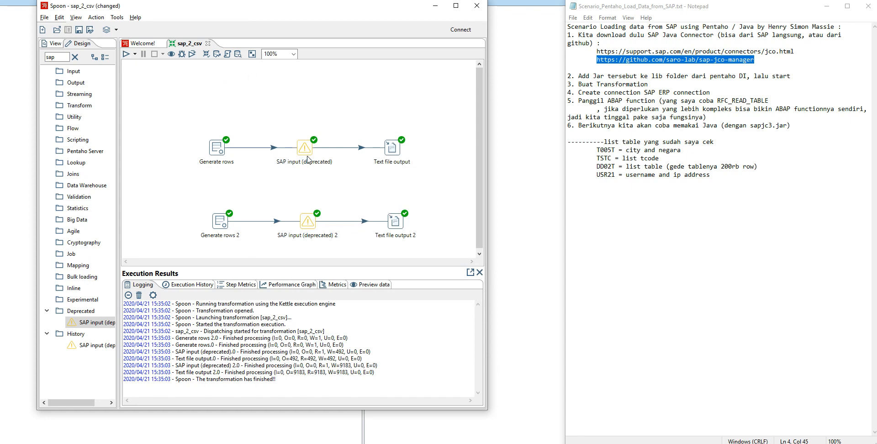
double_click(307, 155)
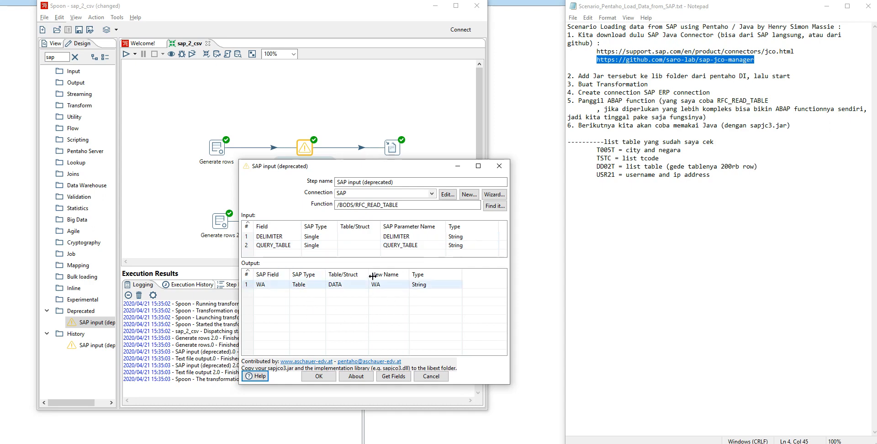
click(431, 376)
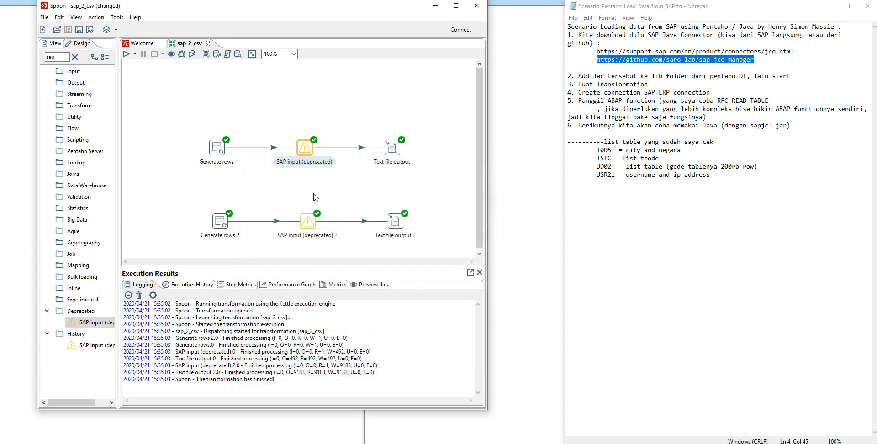
double_click(304, 148)
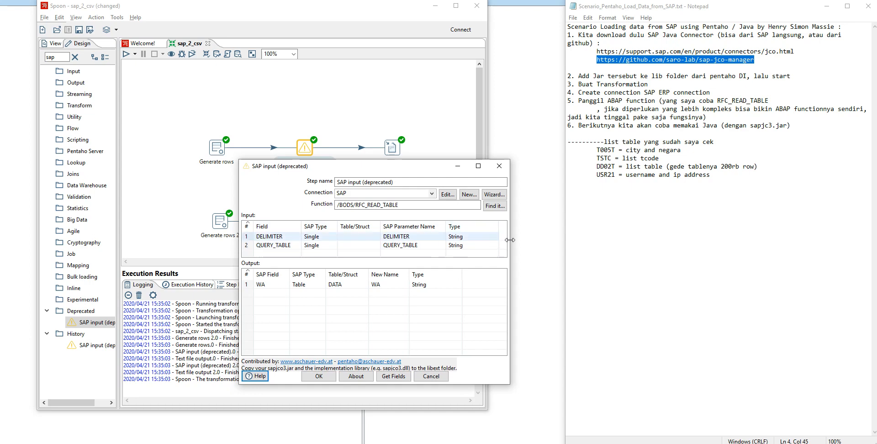
click(426, 375)
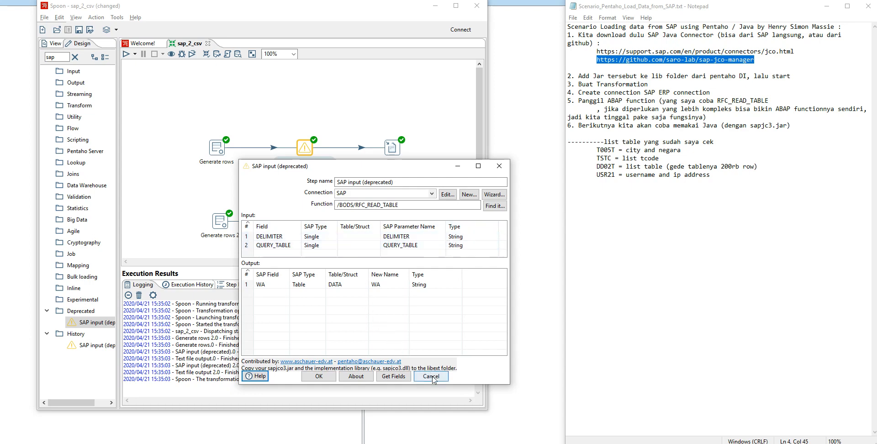
Filter the design steps by "generate rows"
double_click(64, 56)
text(gen)
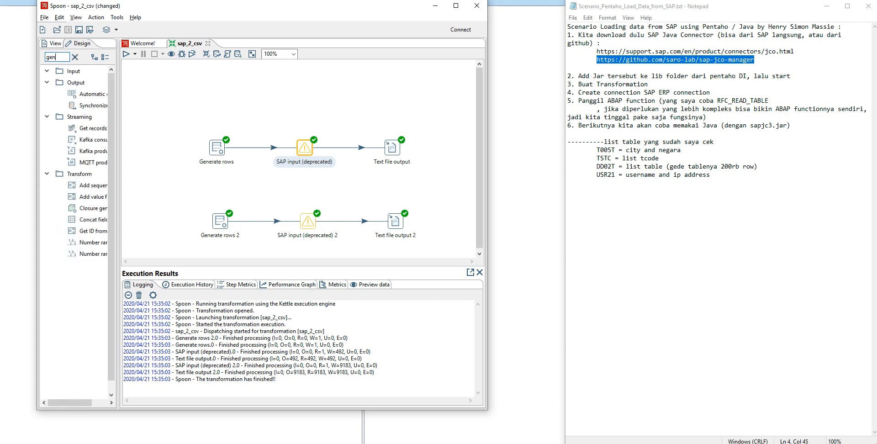
text(erate)
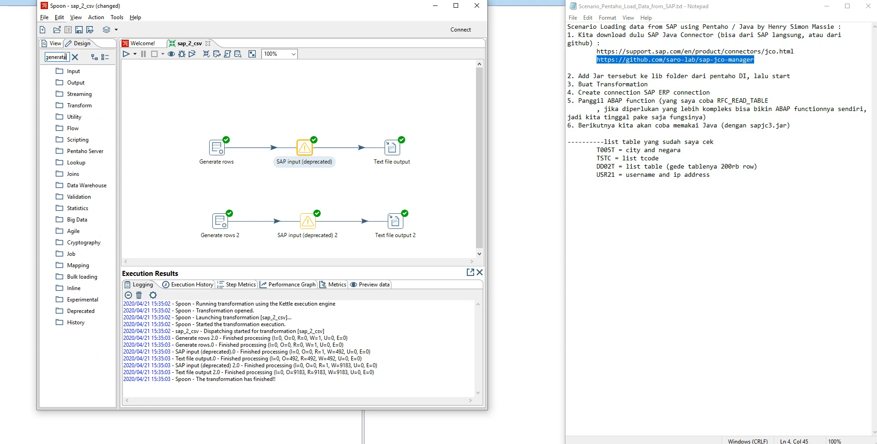
text( rows)
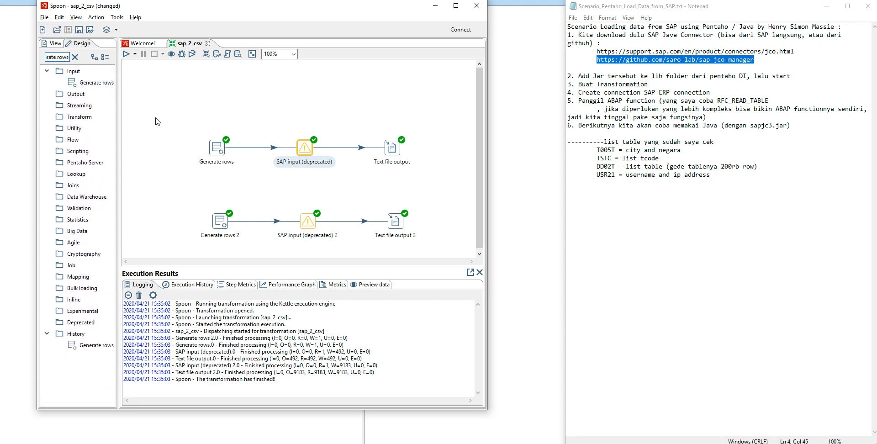
Preview the row produced by the upper flow's Generate rows step and review the fields of its SAP input (deprecated) step
double_click(216, 148)
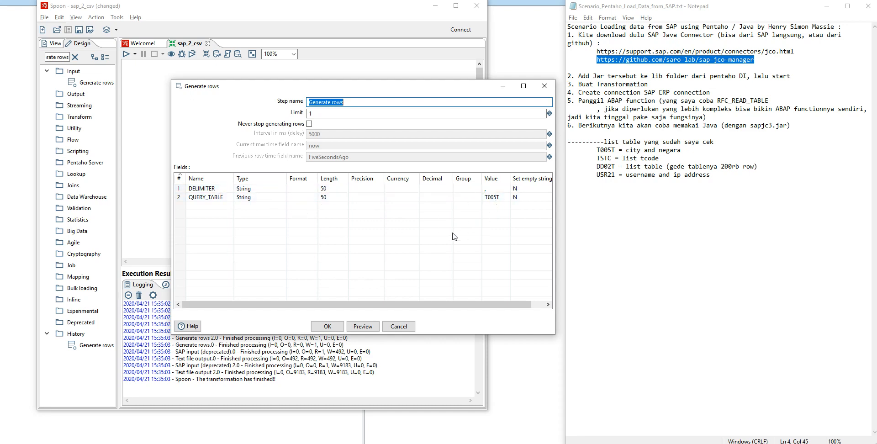
click(363, 326)
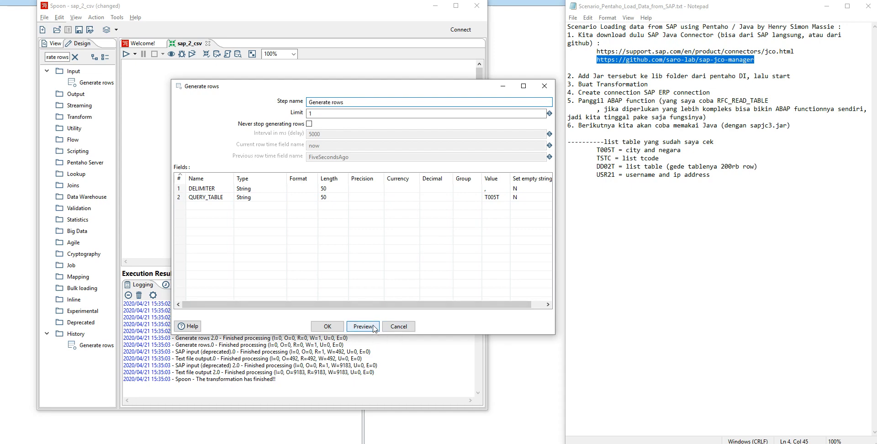
click(386, 233)
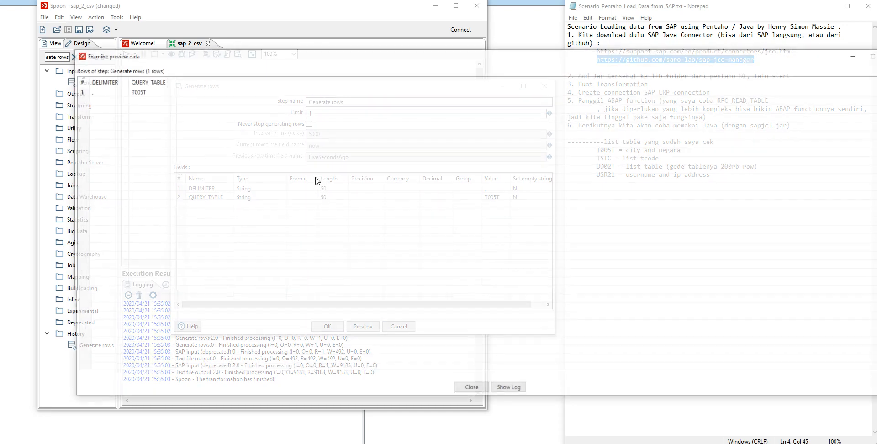
click(471, 389)
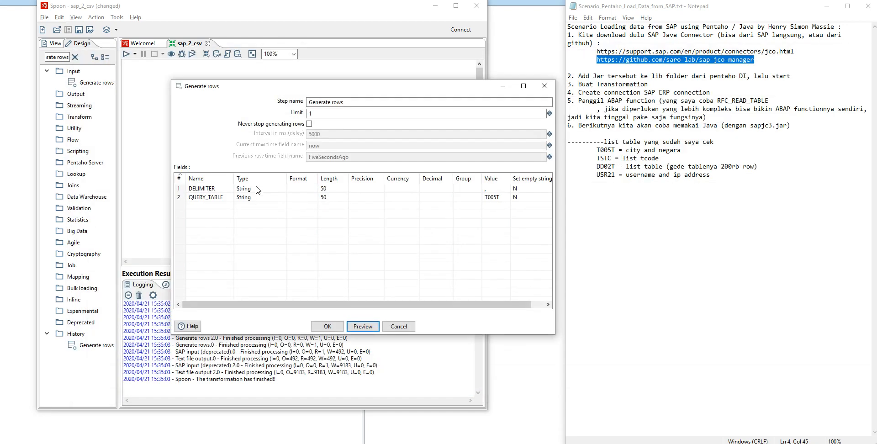
click(327, 326)
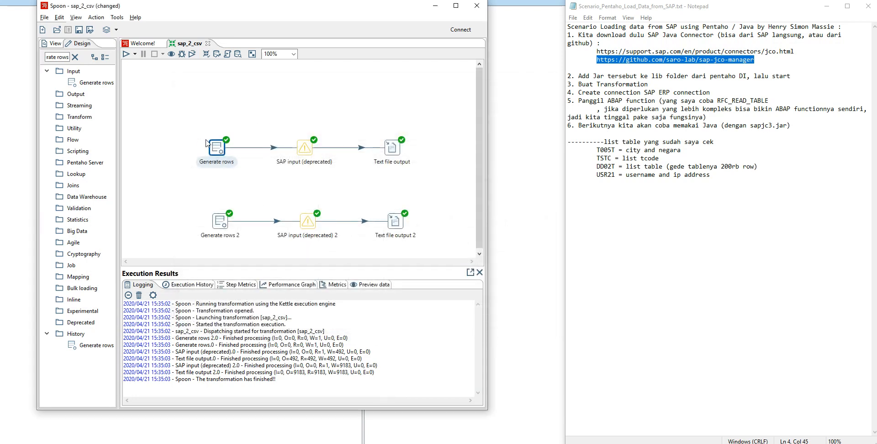
double_click(310, 152)
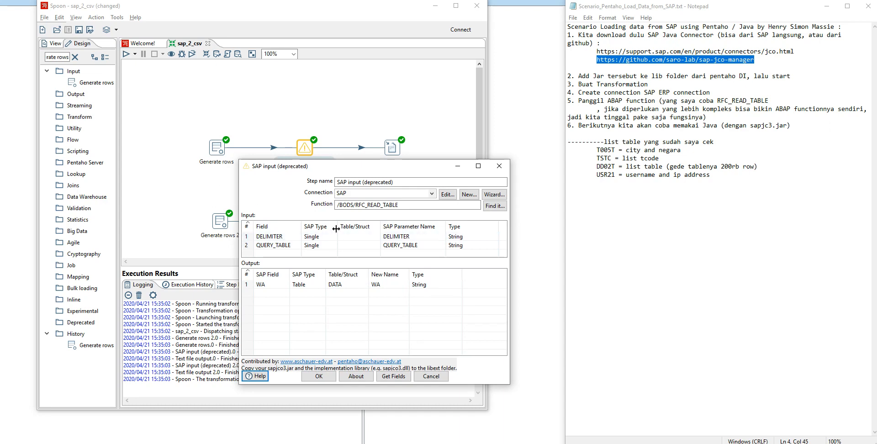
click(435, 377)
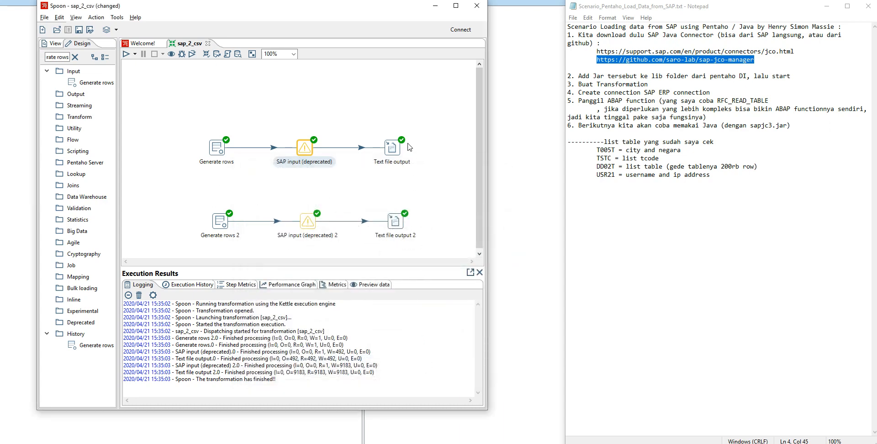
Review the file name, content and field settings of the upper flow's Text file output step, accepting them as they are
double_click(398, 154)
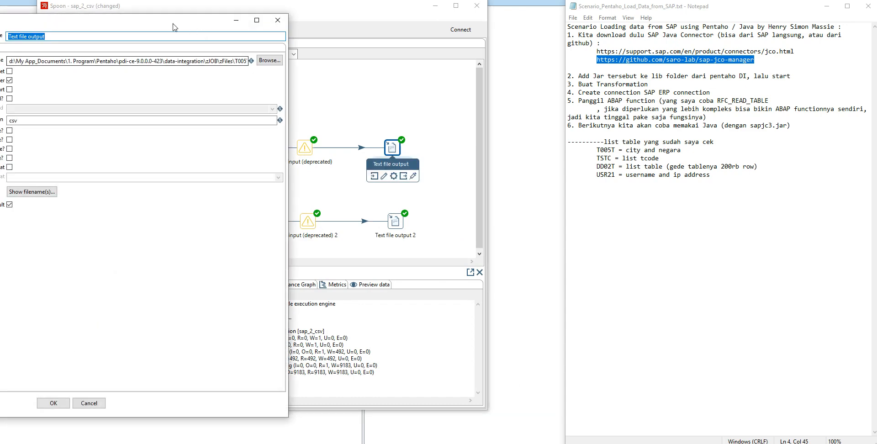
drag(214, 23, 391, 21)
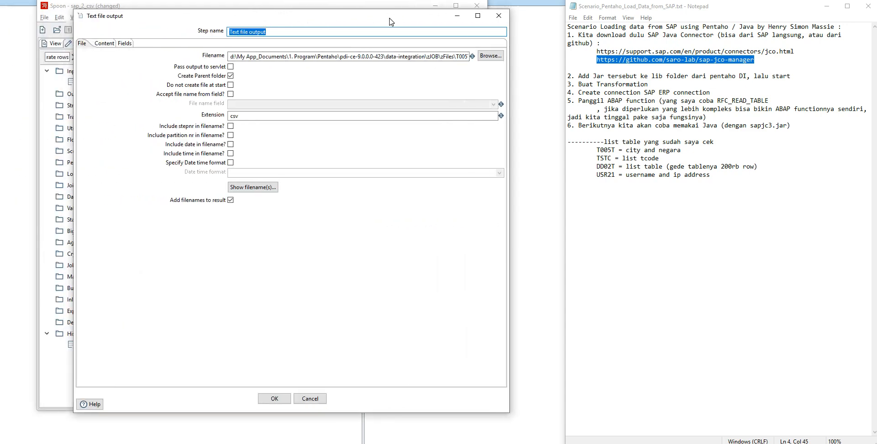
click(321, 57)
key(End)
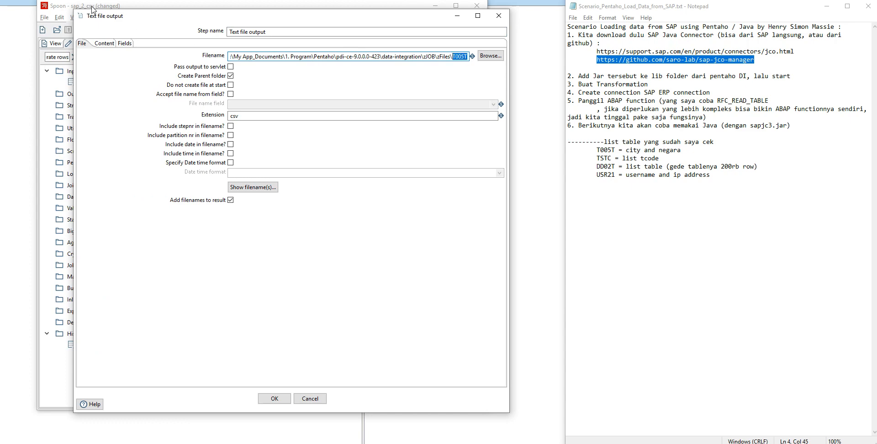
click(124, 43)
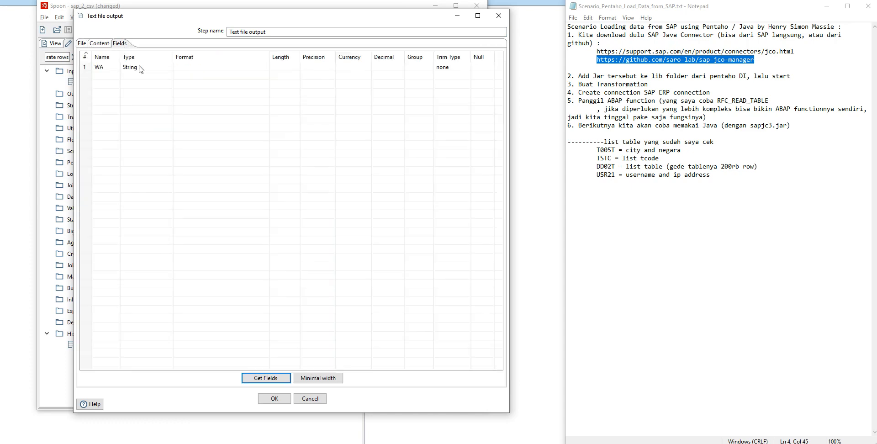
click(105, 45)
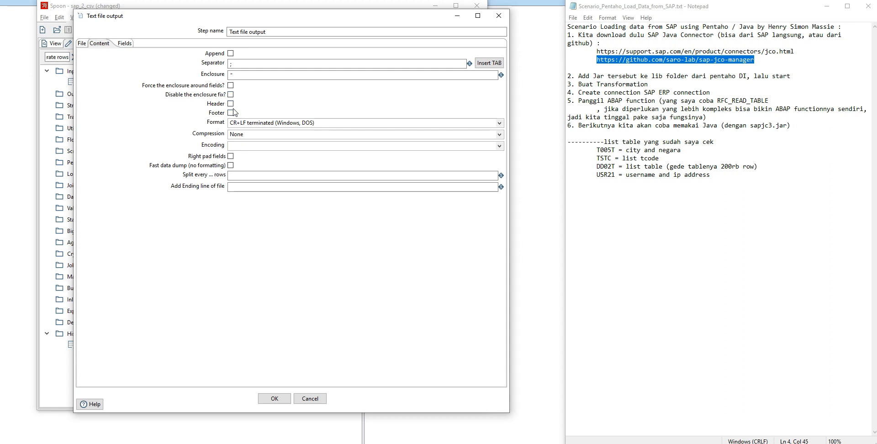
click(125, 44)
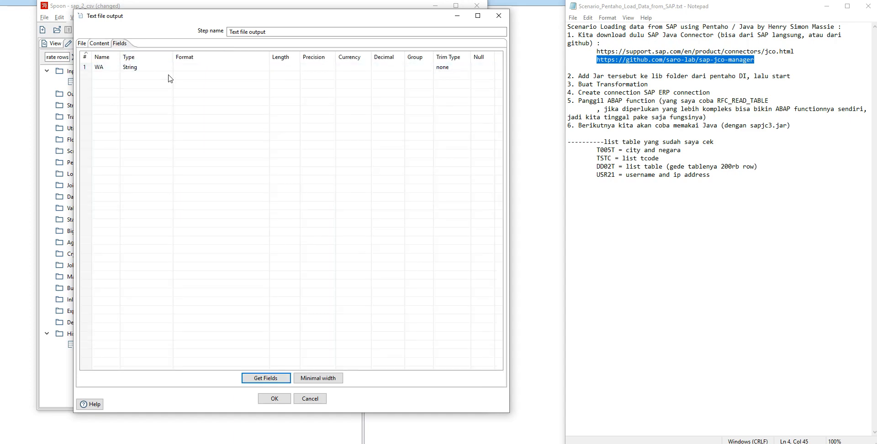
click(275, 398)
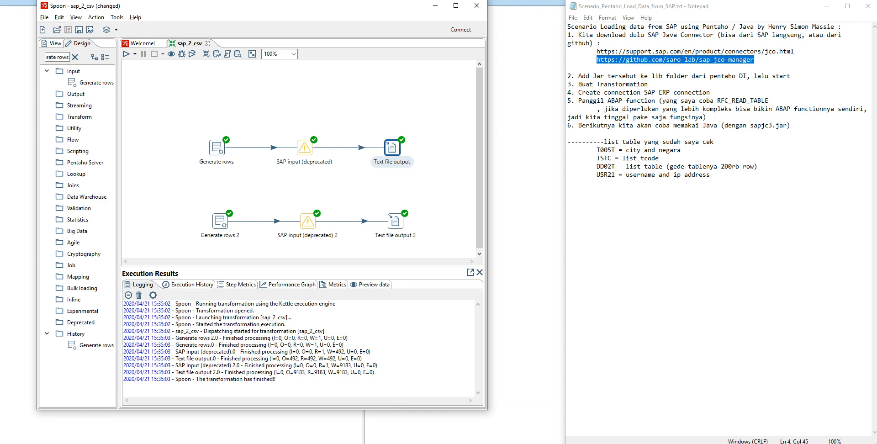
Save and run the sap_2_csv transformation with Pentaho local, checking the zFiles folder in Total Commander before and after the run
key(alt+Tab)
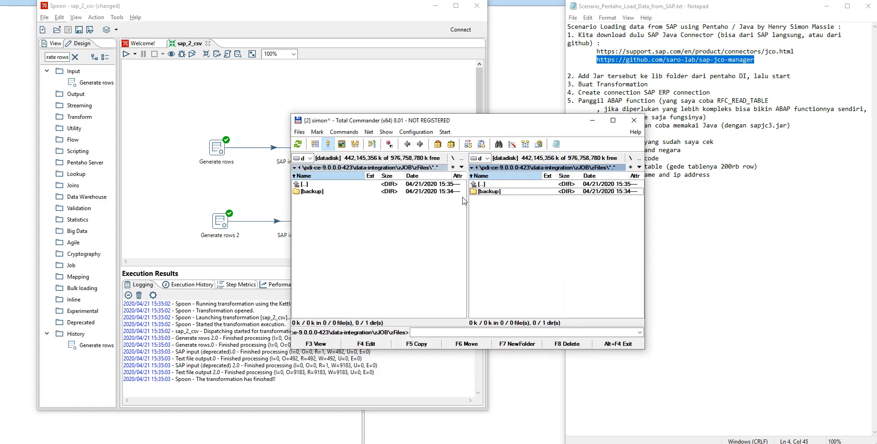
click(186, 96)
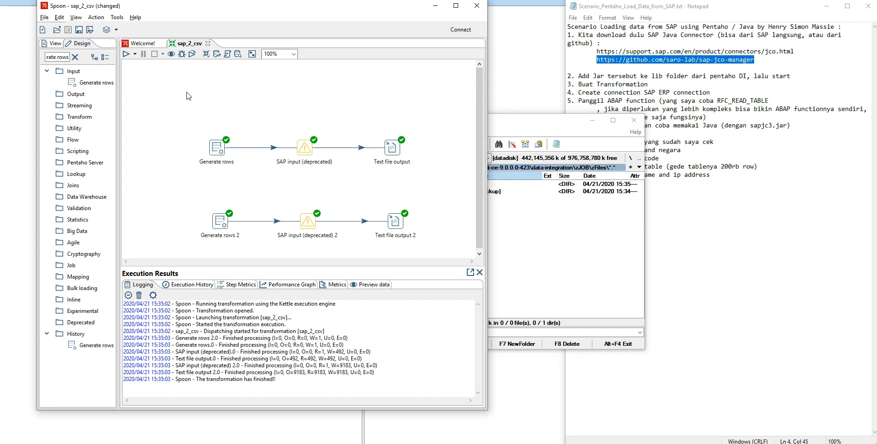
click(126, 54)
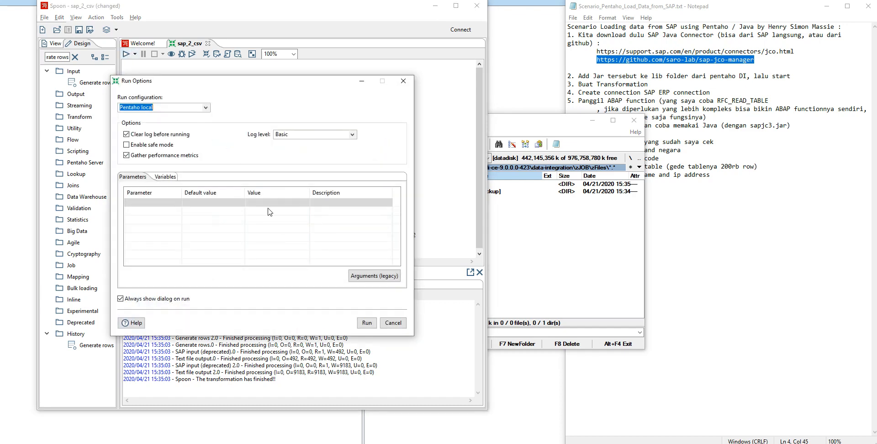
click(365, 323)
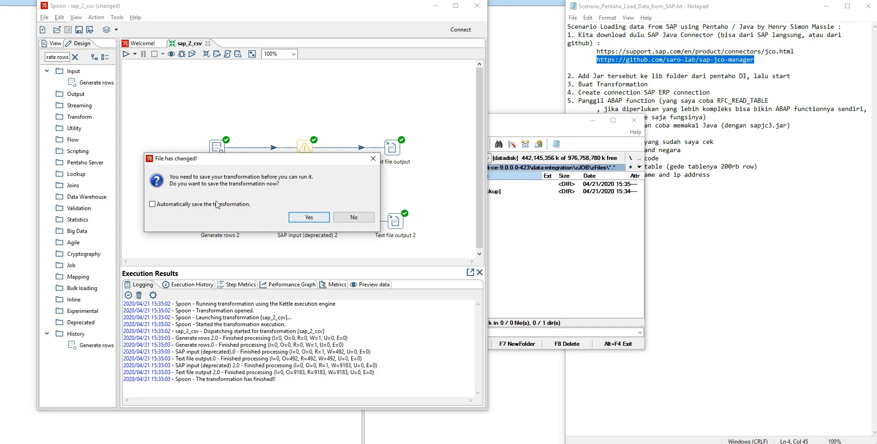
click(308, 218)
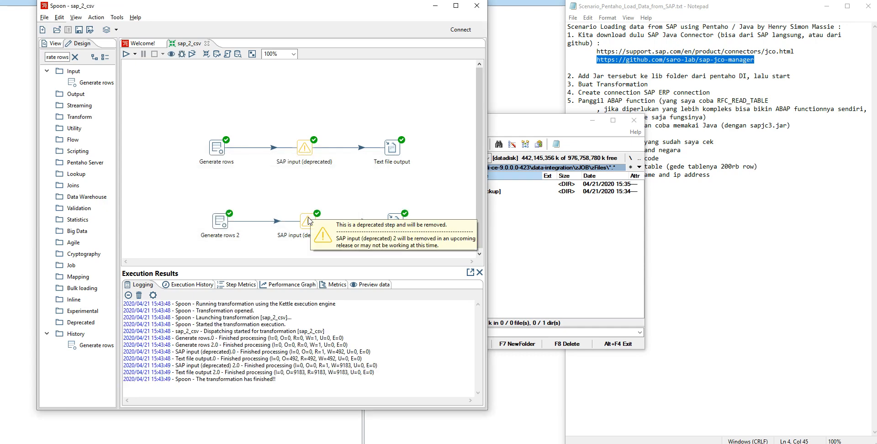
click(541, 256)
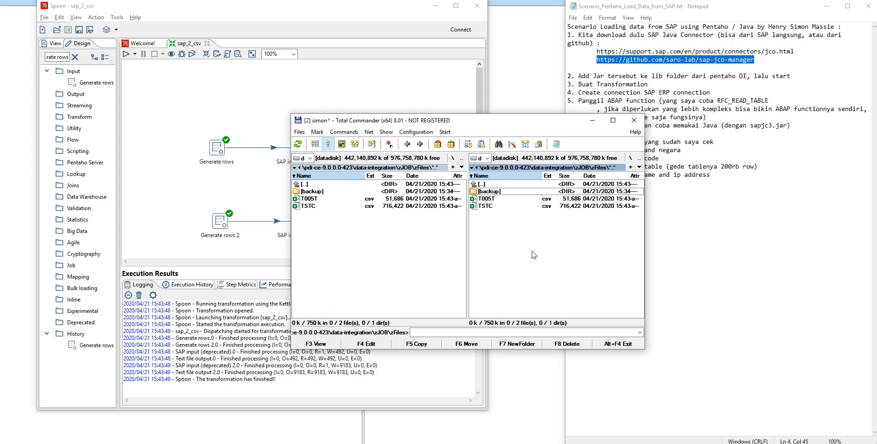
Return to Spoon and check the QUERY_TABLE values in the Generate rows and Generate rows 2 steps without changing them
click(214, 191)
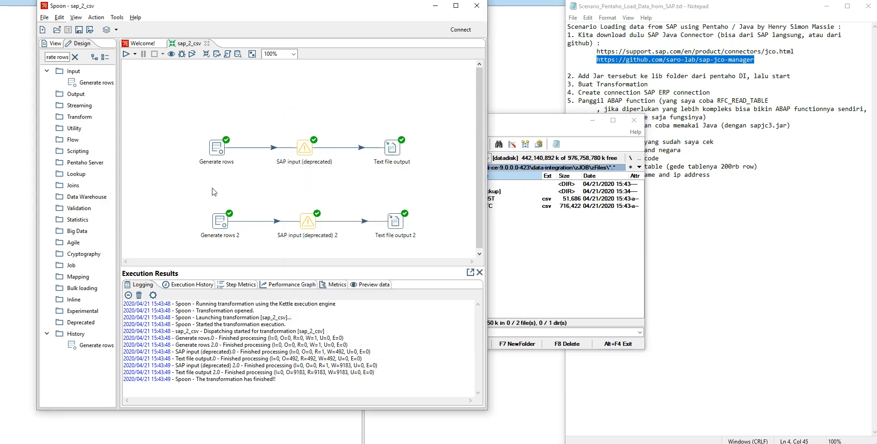
double_click(215, 151)
key(Escape)
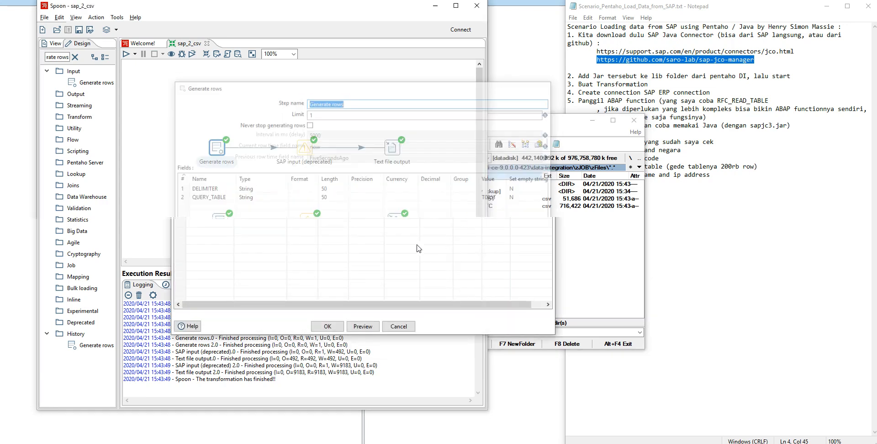
click(220, 222)
double_click(220, 224)
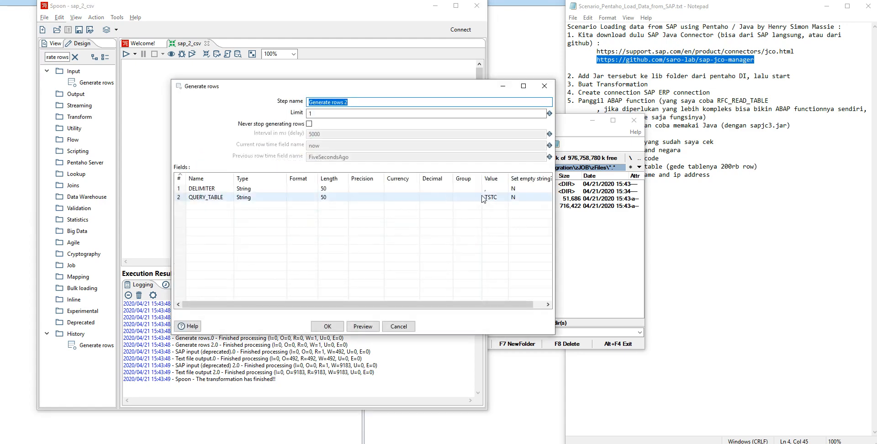
key(Escape)
Switch to Total Commander and open T005T.csv from the zFiles folder in Notepad
click(556, 255)
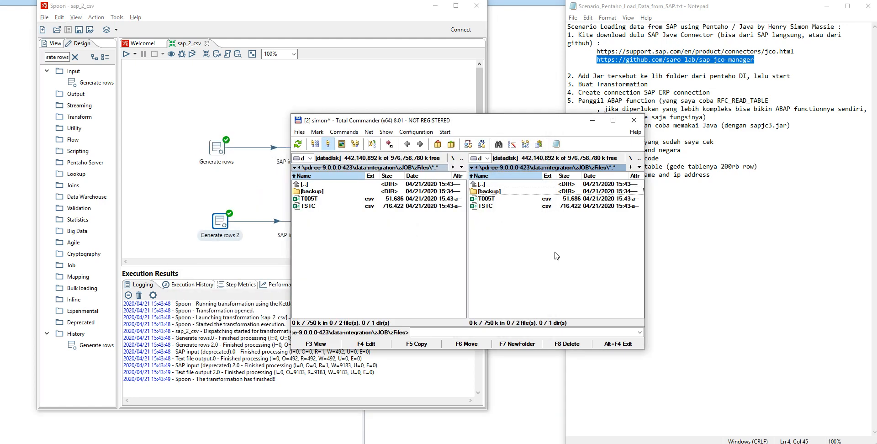
key(Down)
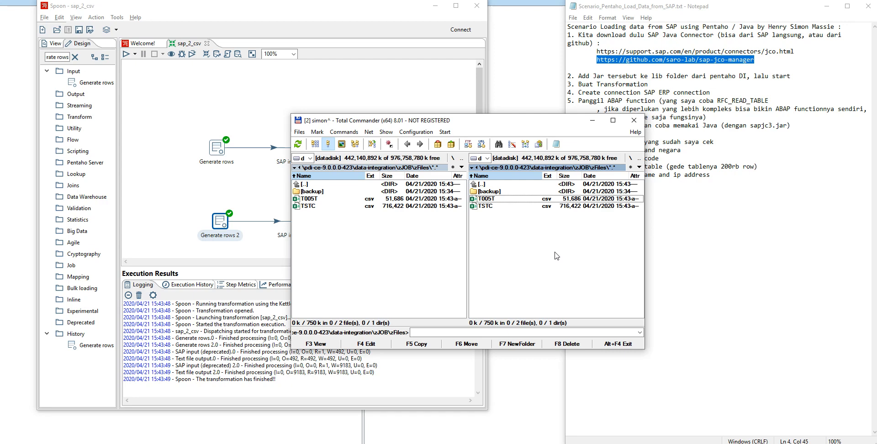
key(F4)
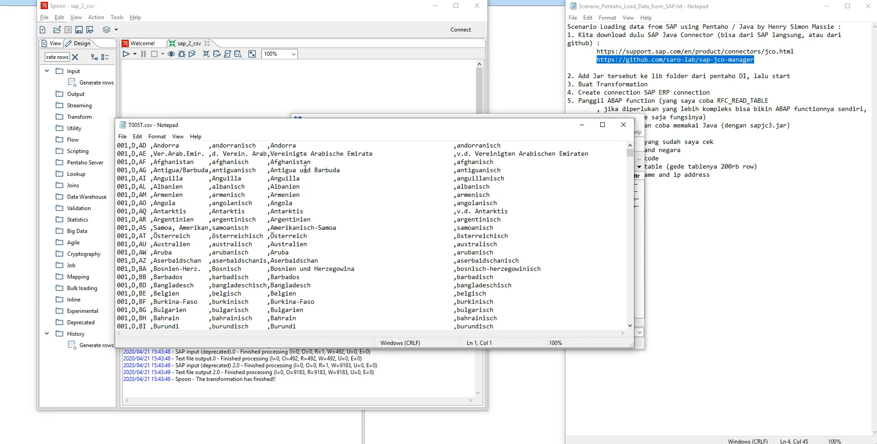
Examine the first record and opening rows of T005T.csv, including the leading client, language and country code columns
key(shift+Right)
key(shift+Right)
key(shift+Right)
key(shift+Right)
key(shift+Right)
key(shift+Right)
key(shift+Right)
key(shift+Right)
key(shift+Right)
key(shift+Right)
key(shift+Right)
key(shift+Right)
key(shift+Right)
key(shift+Right)
key(shift+Right)
key(shift+Right)
key(shift+Right)
key(shift+Right)
key(shift+Right)
key(shift+Right)
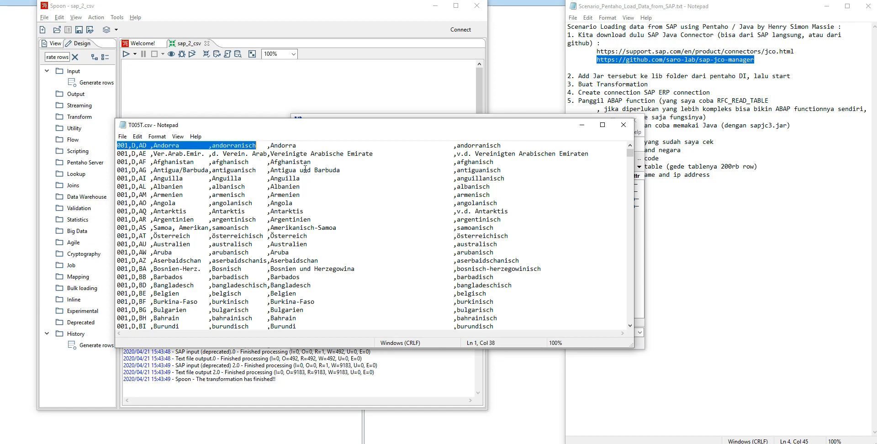
key(shift+End)
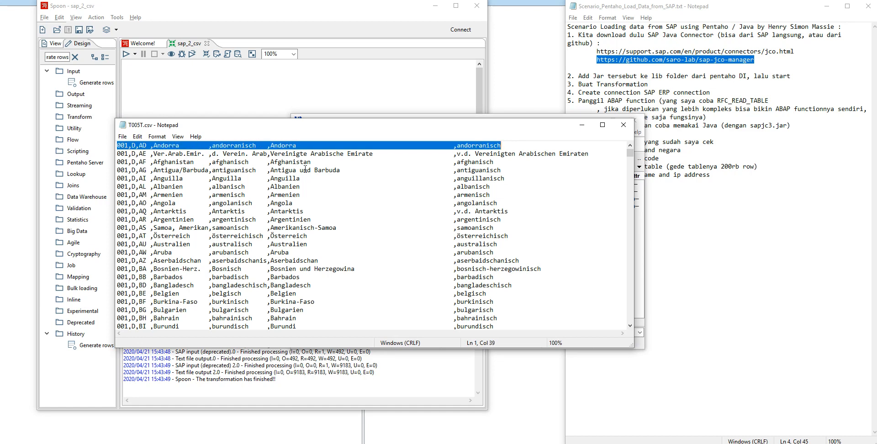
key(Down)
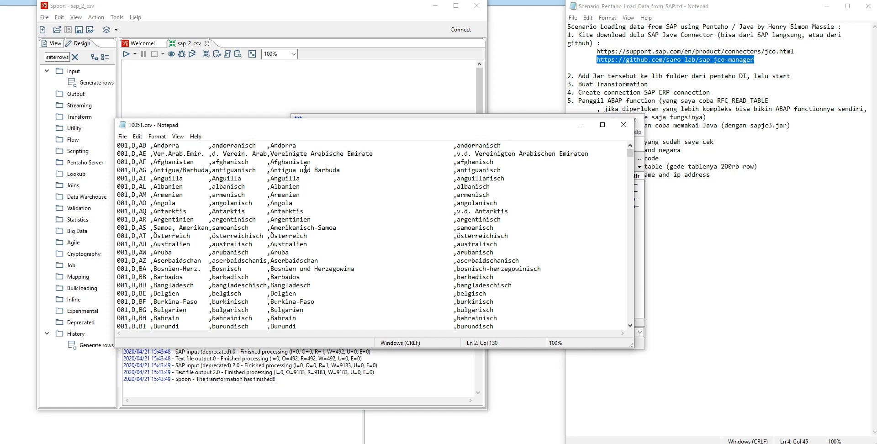
key(shift+Down)
key(shift+Down)
key(shift+Down)
key(shift+Down)
key(shift+Down)
key(shift+Down)
key(shift+Down)
key(shift+Down)
key(shift+Down)
key(shift+Down)
key(shift+Down)
key(shift+Down)
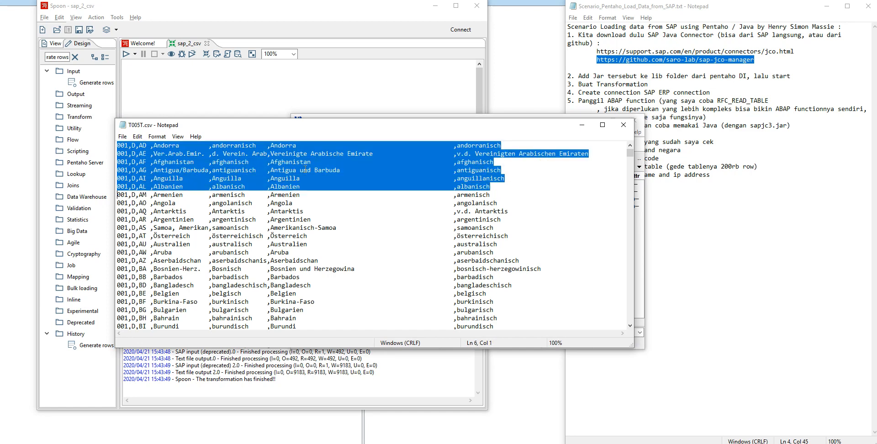
key(ctrl+Home)
key(shift+Right)
key(shift+Right)
key(shift+Right)
key(shift+Right)
key(shift+Right)
key(shift+Right)
key(shift+Right)
key(shift+Right)
key(shift+Right)
key(shift+Right)
key(shift+Right)
key(shift+Right)
key(shift+Right)
key(shift+Right)
key(shift+Right)
key(shift+Right)
key(shift+Right)
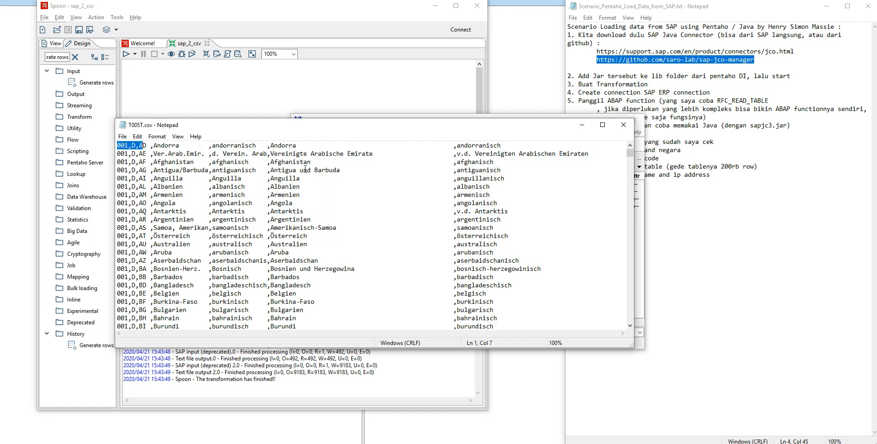
Browse down through the country records in T005T.csv, then close the file
key(Down)
key(Down)
key(Down)
key(Down)
key(Down)
key(Down)
key(Down)
key(Down)
key(Down)
key(Down)
key(Down)
key(Down)
key(Down)
key(Down)
key(Down)
key(Down)
key(Down)
key(Down)
key(Down)
key(Down)
key(Down)
key(Down)
key(Down)
key(Down)
key(Down)
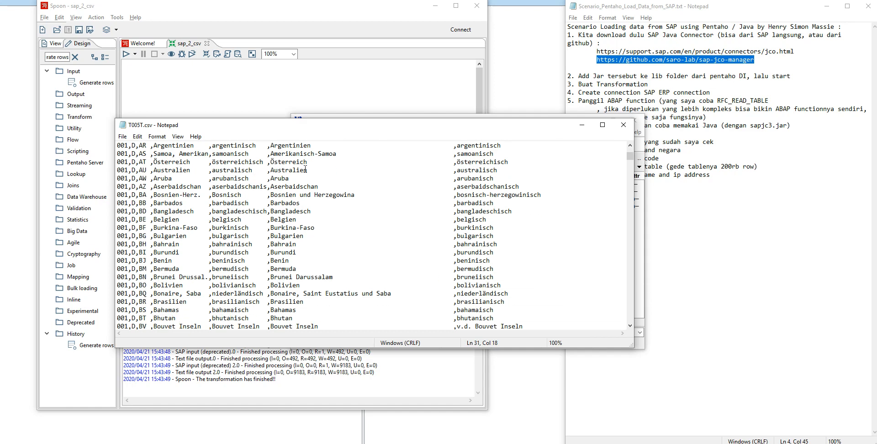
key(Down)
key(Down)
key(Down)
key(Down)
key(Down)
key(Down)
key(Down)
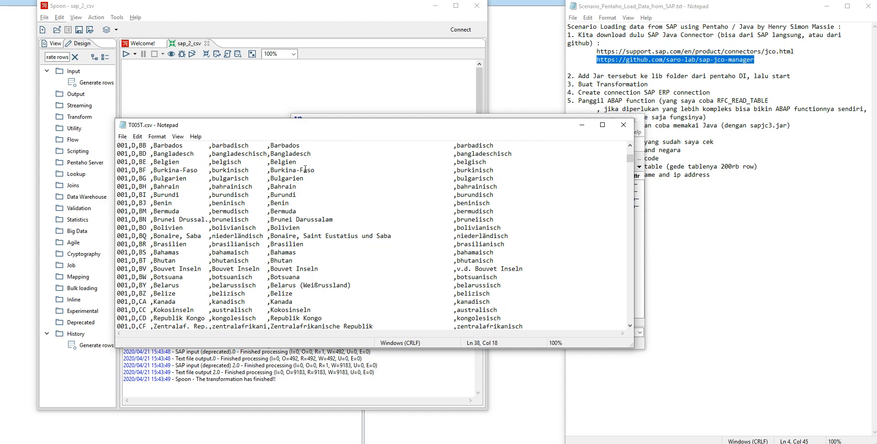
key(shift+Left)
key(shift+Left)
key(shift+Left)
key(shift+Left)
key(shift+Left)
key(shift+Left)
key(shift+Left)
key(Down)
key(Down)
key(Down)
key(Down)
key(Down)
key(Down)
key(Down)
key(Down)
key(Down)
key(Down)
key(Down)
key(Down)
key(Down)
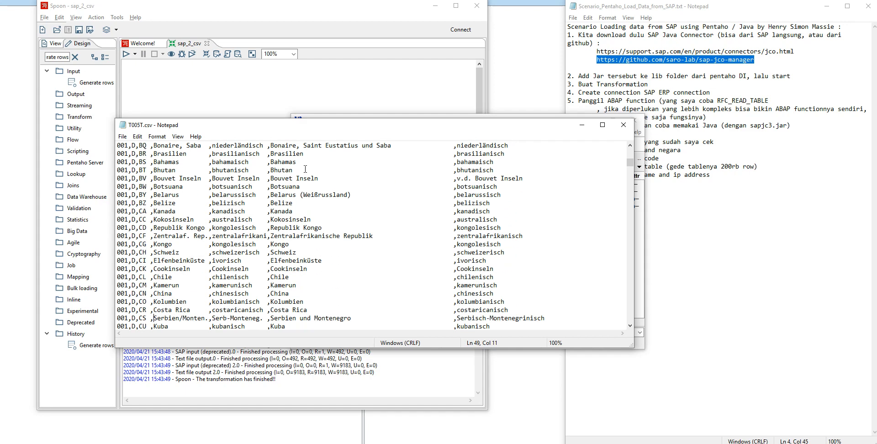
click(622, 124)
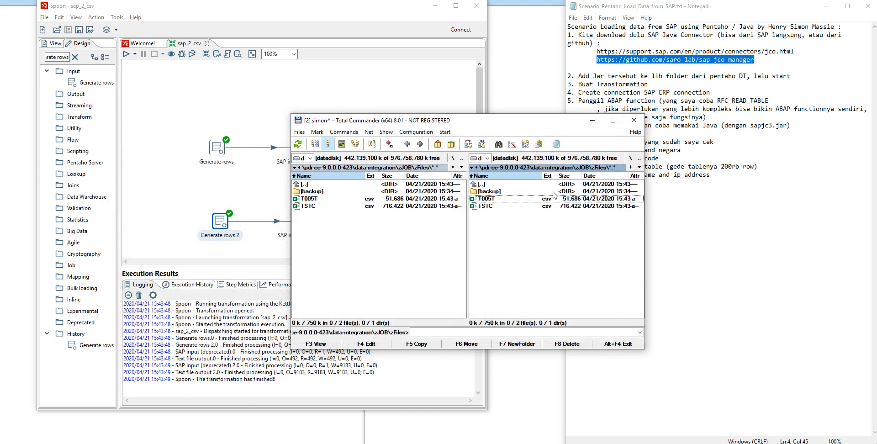
Open TSTC.csv from the zFiles folder for viewing and search it for "tstc"
key(Down)
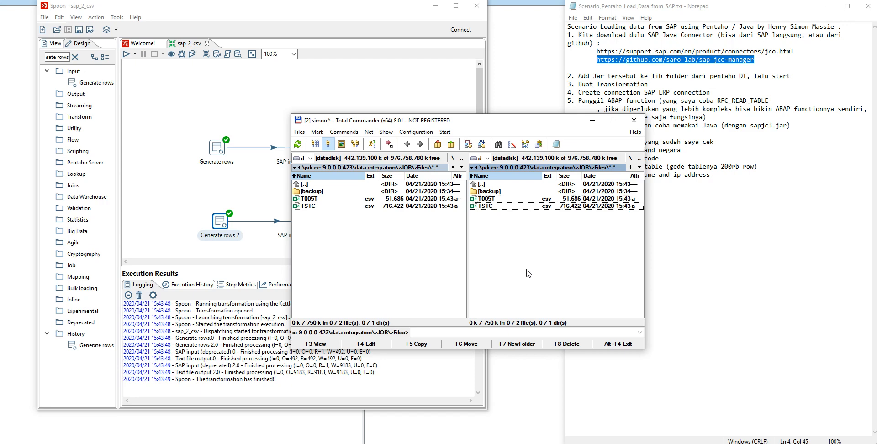
key(F4)
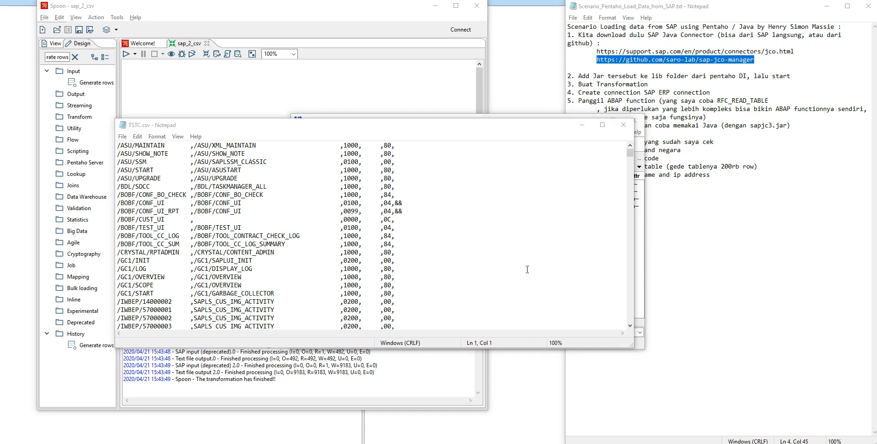
key(ctrl+f)
text(tstc)
key(Return)
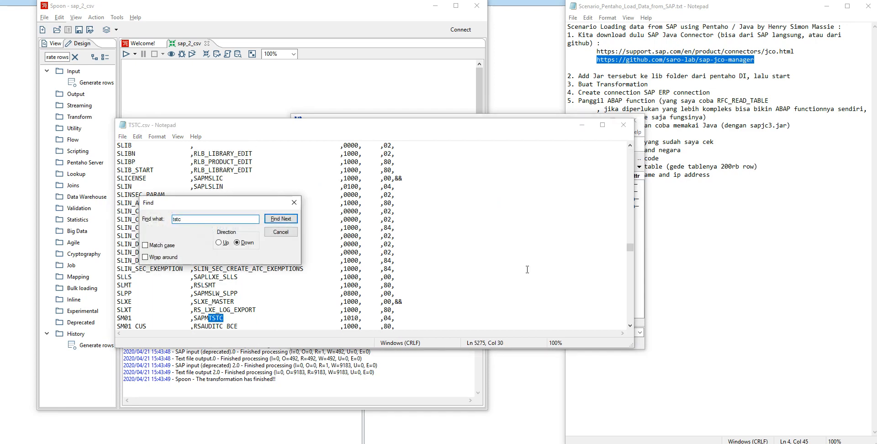
key(Return)
key(Return)
key(Escape)
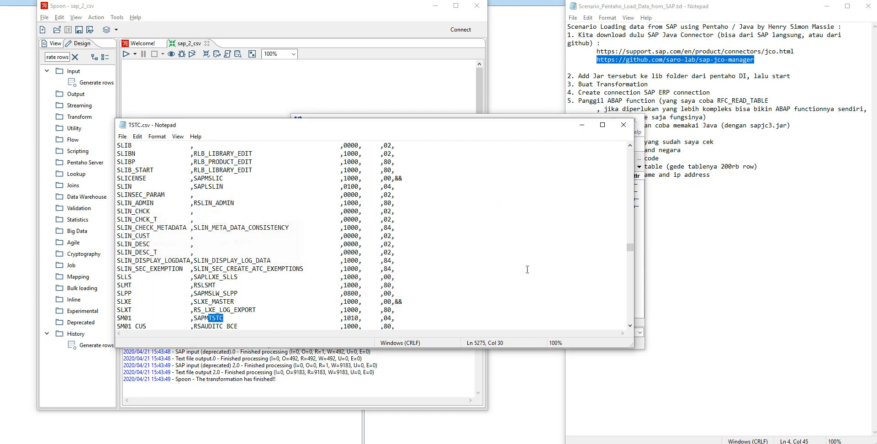
Search TSTC.csv from the beginning for "t005t"
key(ctrl+Home)
key(ctrl+f)
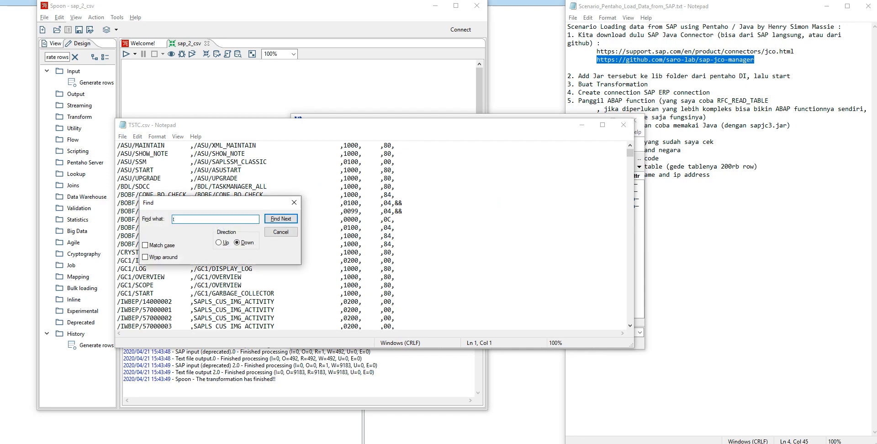
text(t005t)
key(Return)
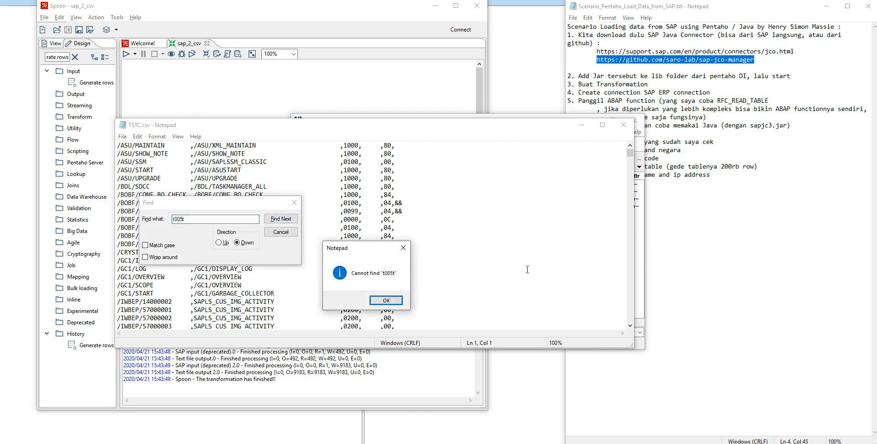
key(Return)
key(Escape)
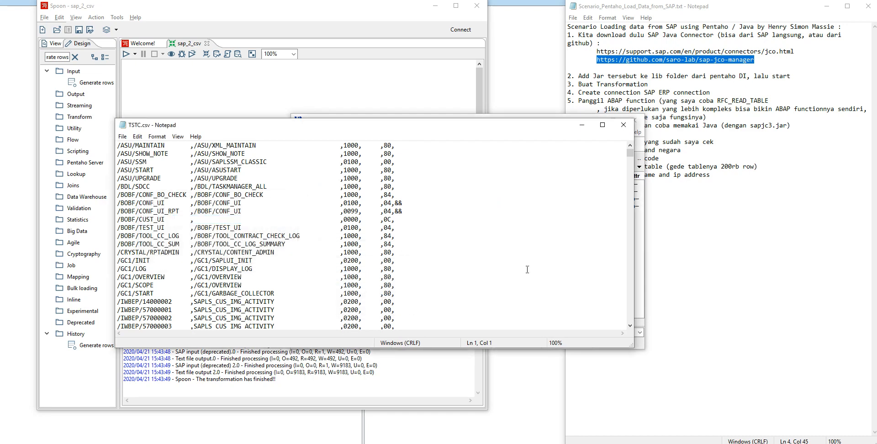
Search TSTC.csv for the transaction code "suim", then close the file
key(ctrl+f)
text(suim)
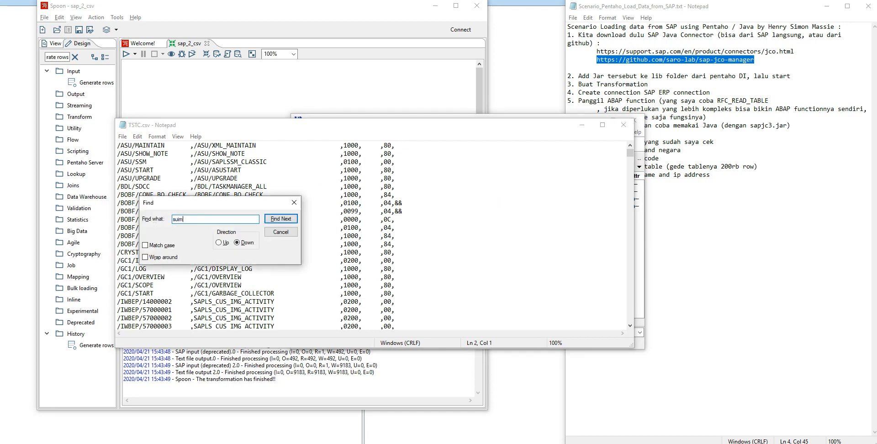
key(Return)
key(Escape)
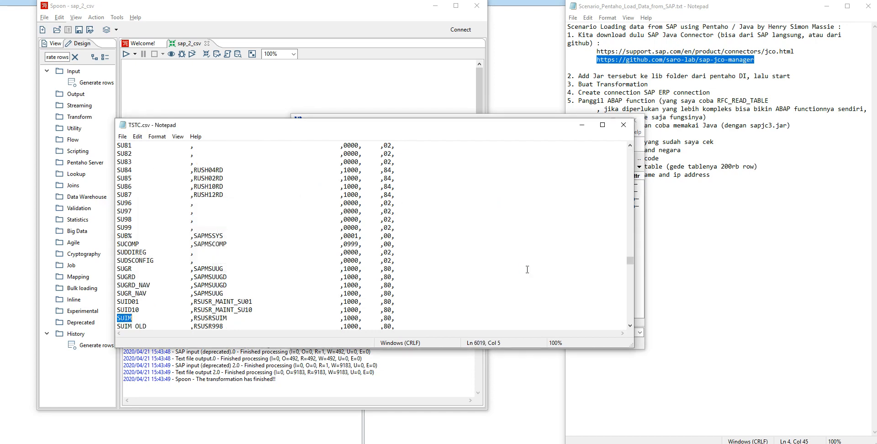
click(623, 124)
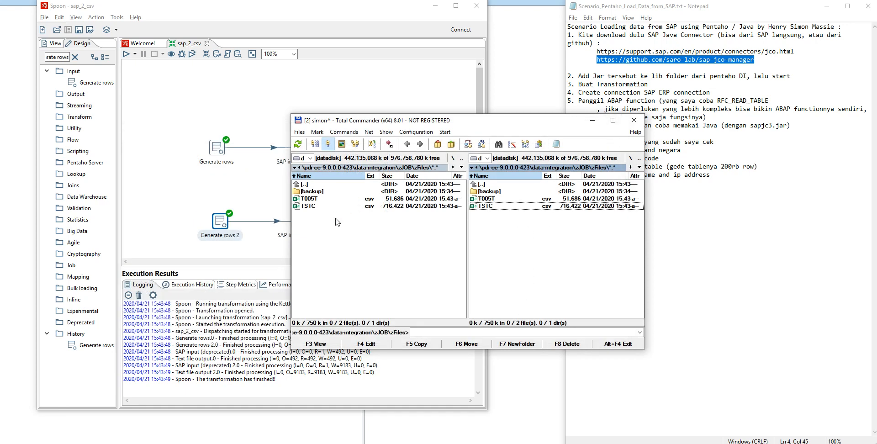
Return to Spoon and review the upper flow's SAP input (deprecated) step settings, closing them without changes
click(247, 121)
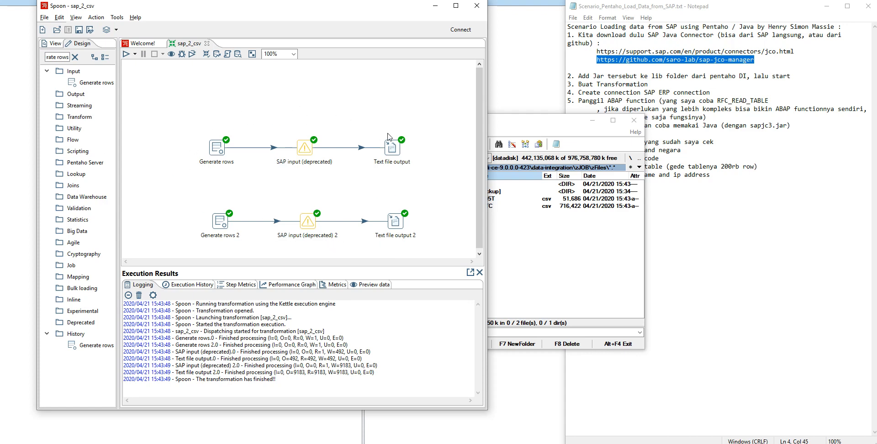
double_click(310, 151)
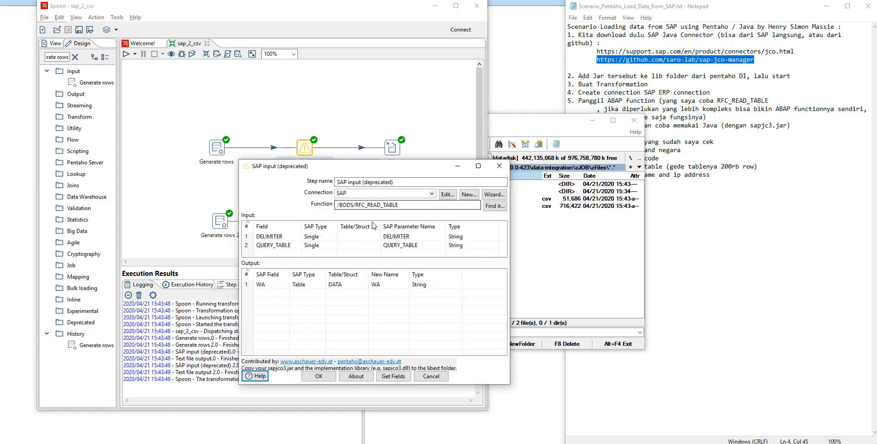
click(499, 167)
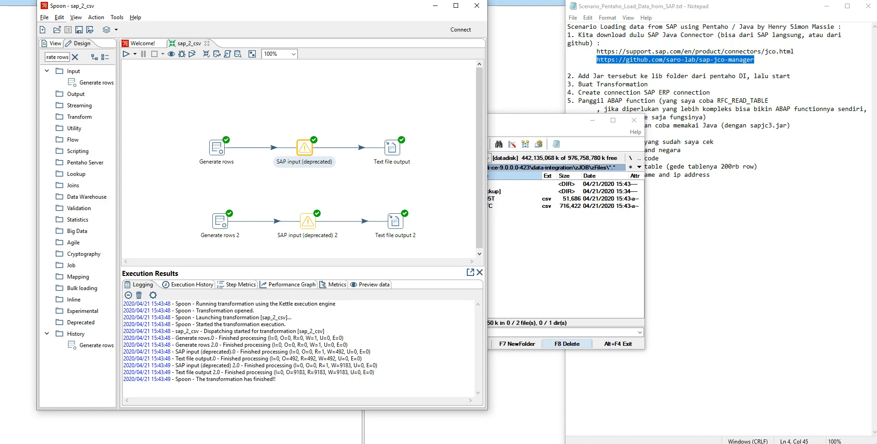
Switch to Eclipse and check the SAP_Testing project's Java build path libraries without changes, then collapse the project list
key(alt+Tab)
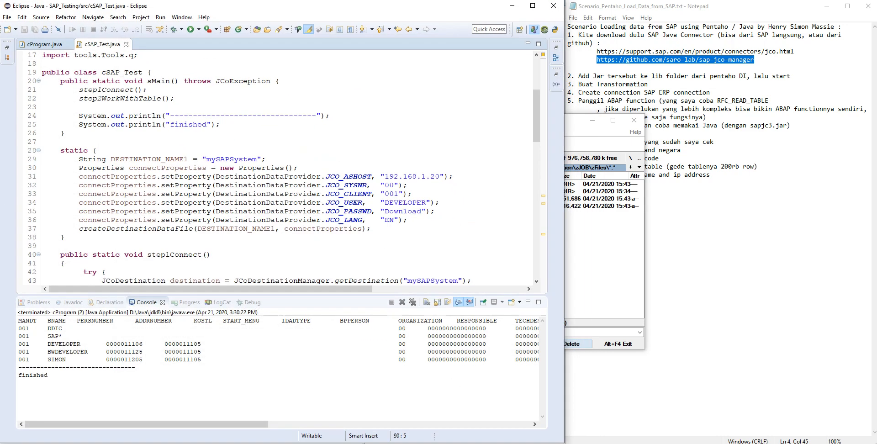
click(7, 47)
right_click(27, 137)
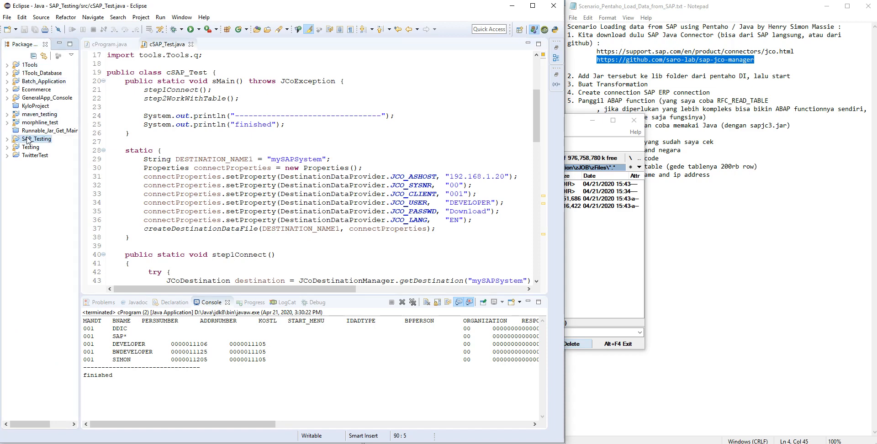
click(55, 436)
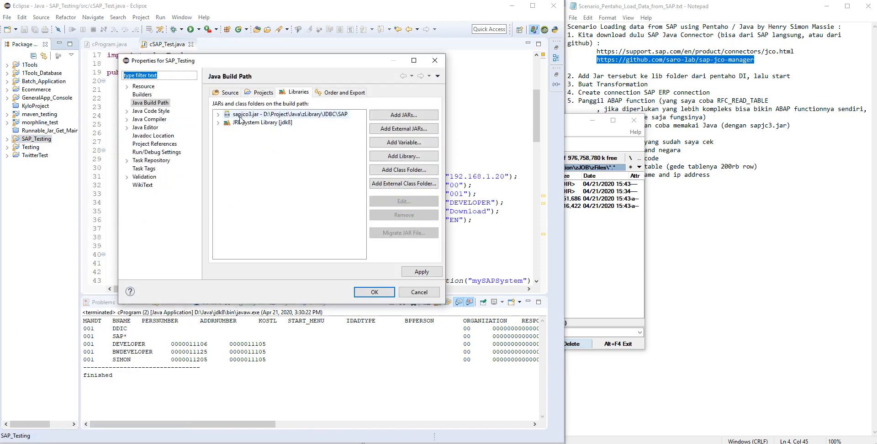
click(305, 123)
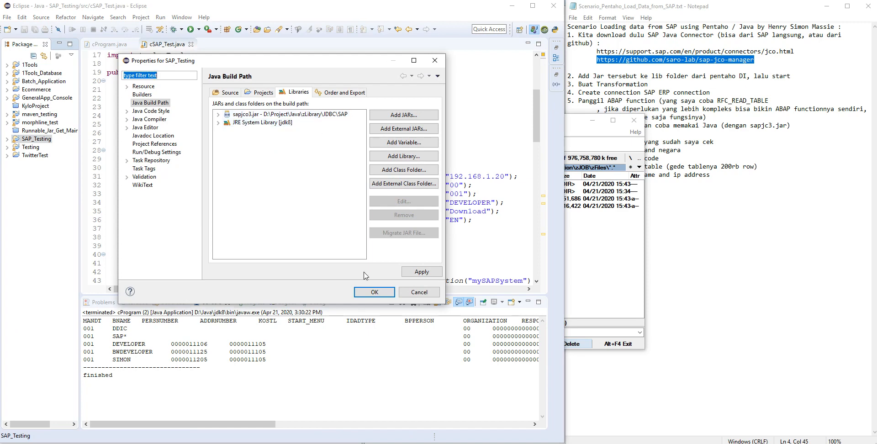
click(421, 293)
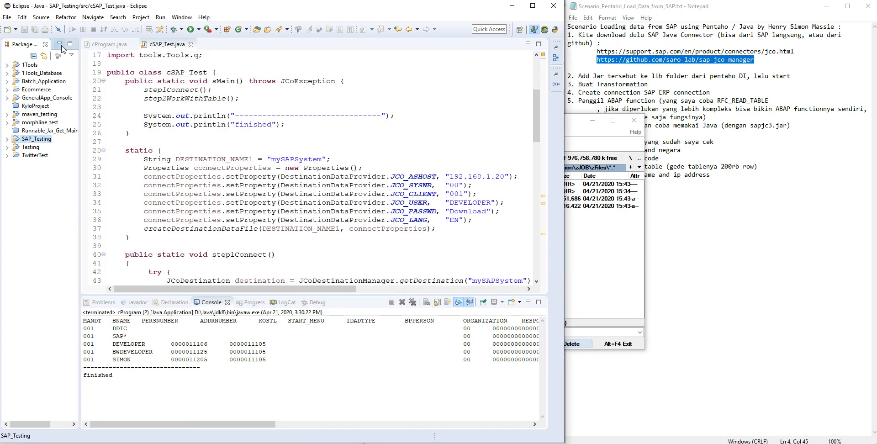
click(59, 43)
Examine the import statements at the beginning of cSAP_Test.java, highlighting the block that starts with the com.sap.conn.jco classes
click(403, 124)
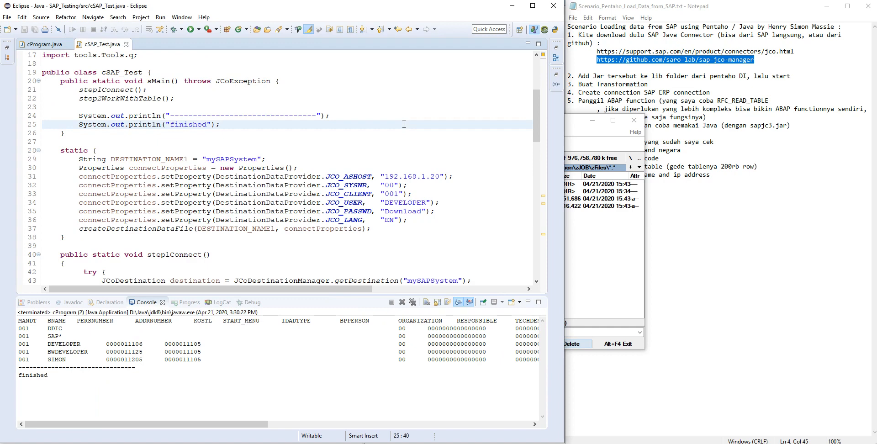
scroll(404, 125, up, 5)
click(126, 91)
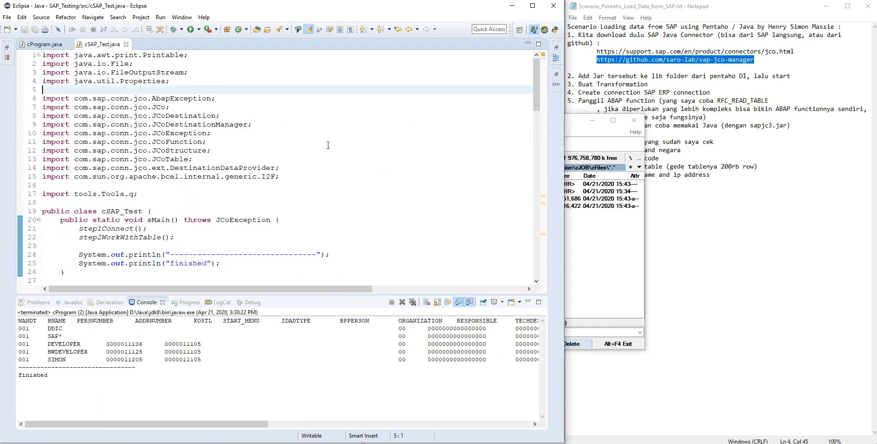
key(Up)
key(Up)
key(Up)
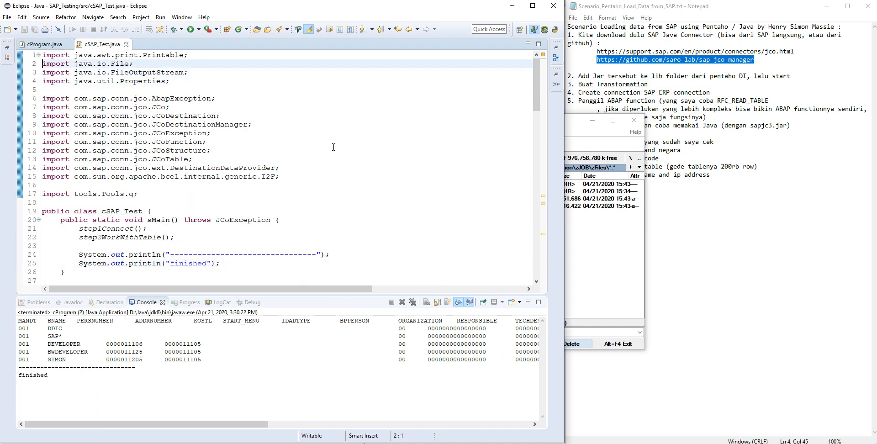
key(Down)
key(Down)
key(Down)
key(Down)
key(shift+Down)
key(shift+Down)
key(shift+Down)
key(shift+Down)
key(shift+Down)
key(shift+Down)
key(shift+Down)
key(shift+Down)
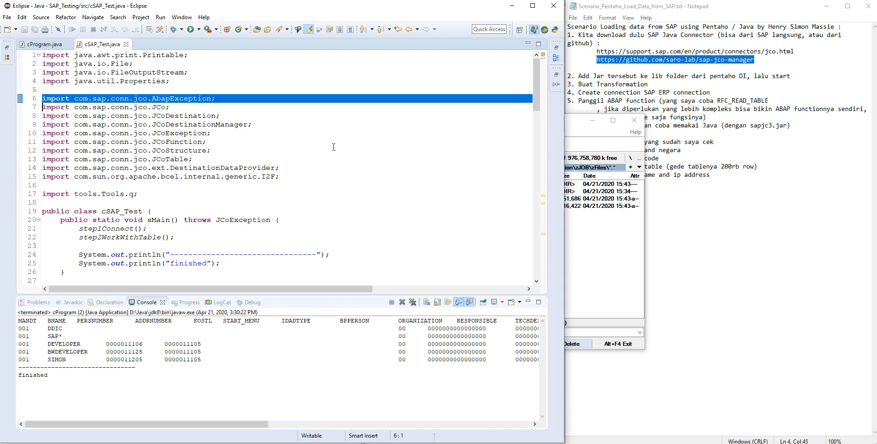
key(shift+Down)
key(shift+Down)
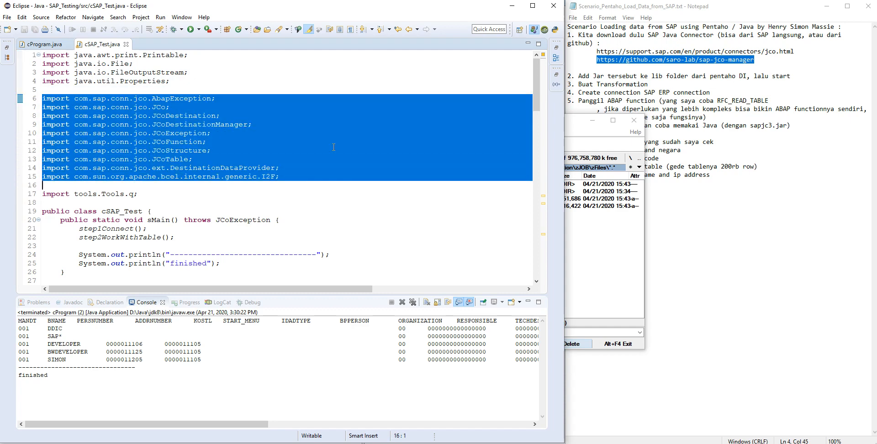
key(ctrl+shift+o)
key(Down)
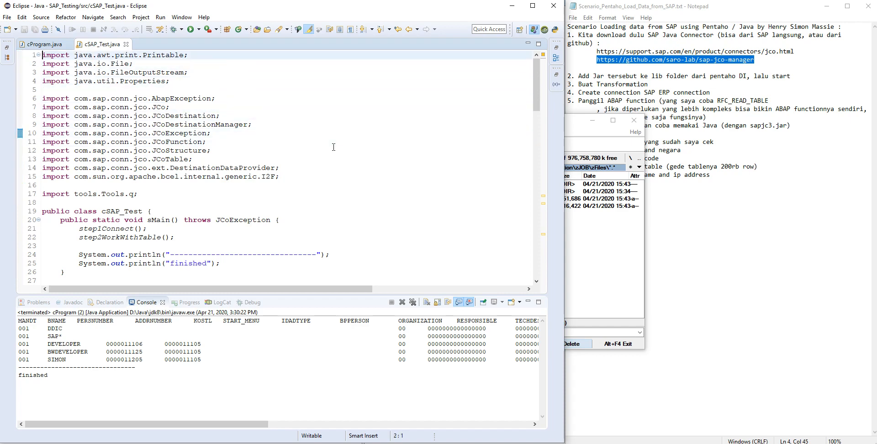
Read through the remaining import statements and highlight the tools.Tools.q import line
key(shift+Down)
key(shift+Down)
key(shift+Down)
key(shift+Down)
key(Down)
key(Down)
key(Down)
key(Down)
key(Down)
key(Down)
key(Down)
key(Down)
key(Down)
key(Down)
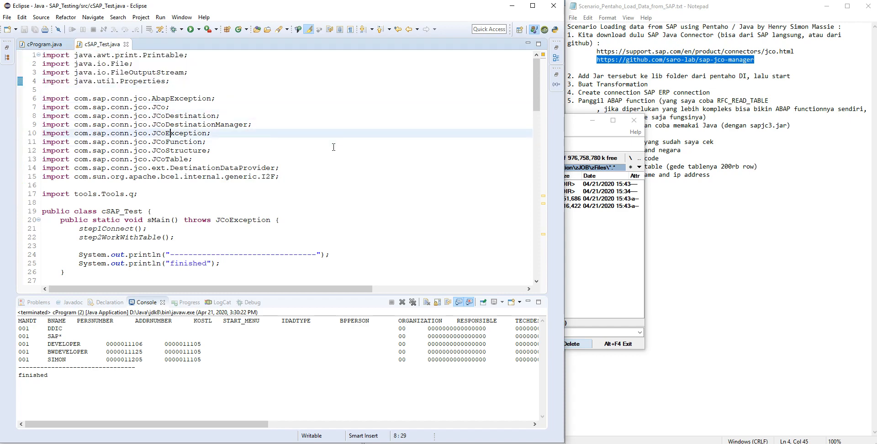
key(Down)
key(Down)
key(shift+Home)
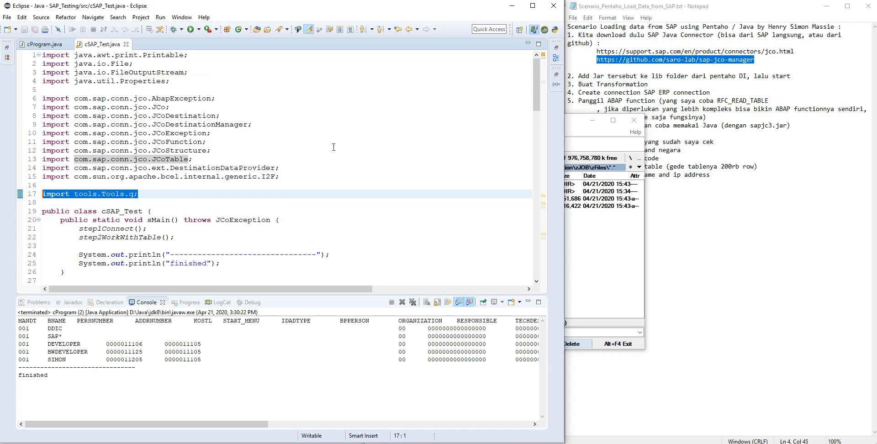
Examine the sMain method and highlight its step1Connect and step2WorkWithTable calls together
key(Down)
key(Down)
key(Down)
key(Down)
key(Down)
key(Down)
key(Down)
key(Down)
key(Down)
key(Down)
key(Down)
key(Down)
key(Down)
key(Down)
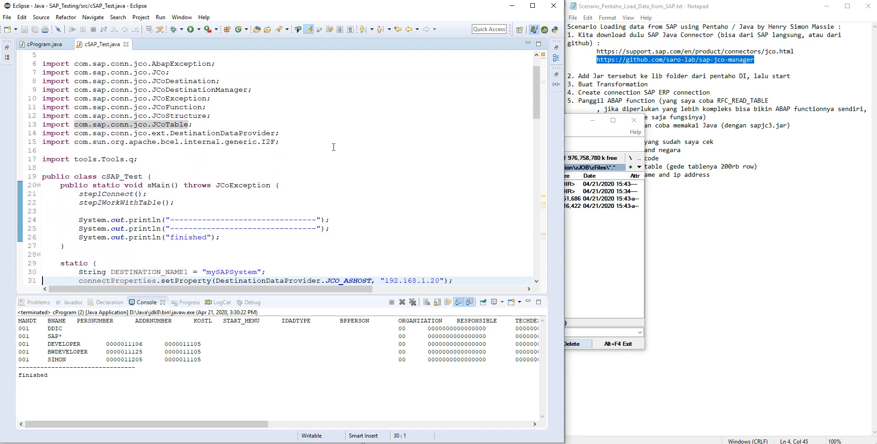
key(Up)
key(Up)
key(Up)
key(Up)
key(Up)
key(Up)
key(Up)
key(Up)
key(Up)
key(Up)
key(shift+Down)
key(shift+Down)
key(shift+Down)
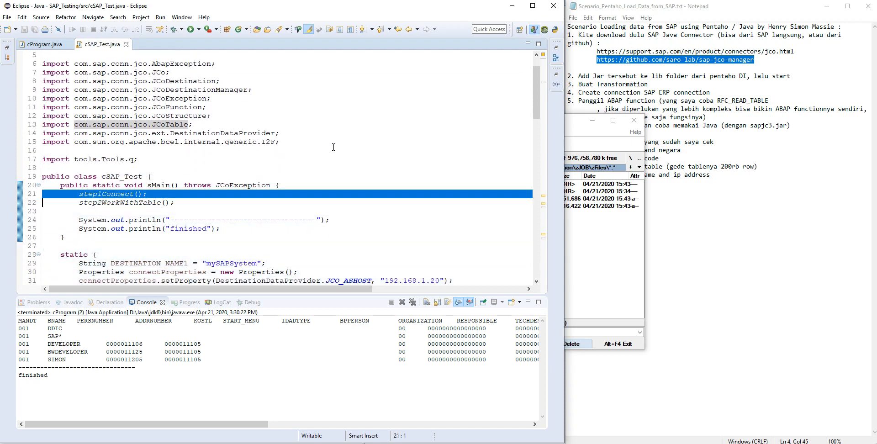
key(shift+Up)
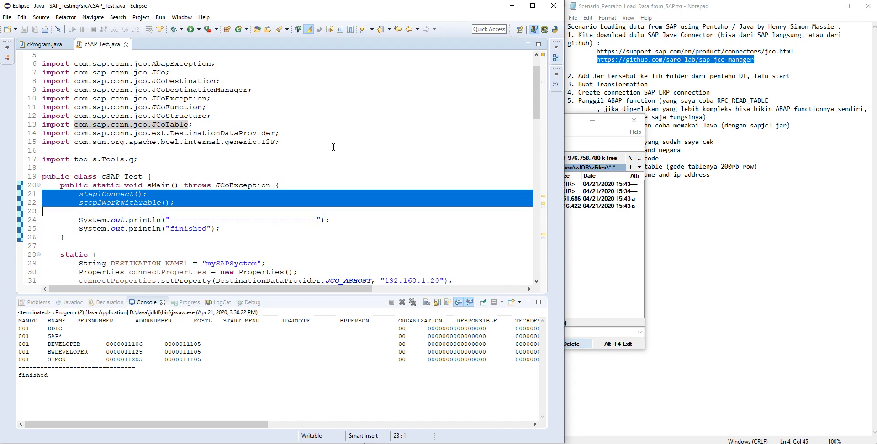
Highlight the step1Connect call and the step2WorkWithTable call in sMain one at a time
key(Up)
key(Up)
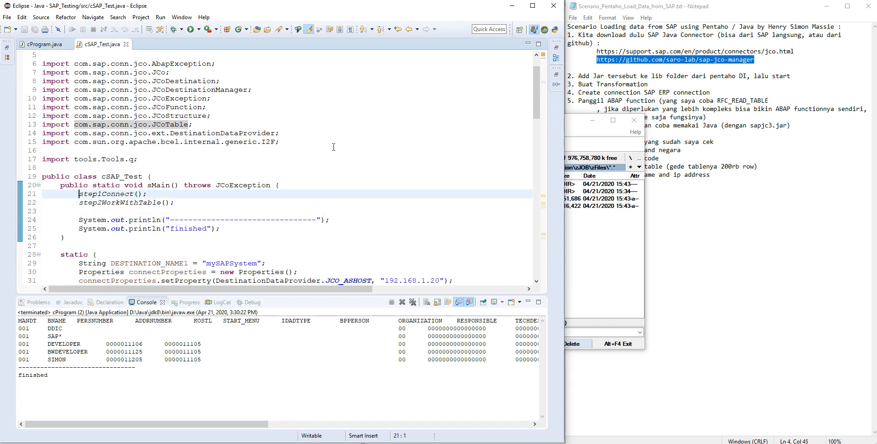
key(shift+End)
key(Down)
key(End)
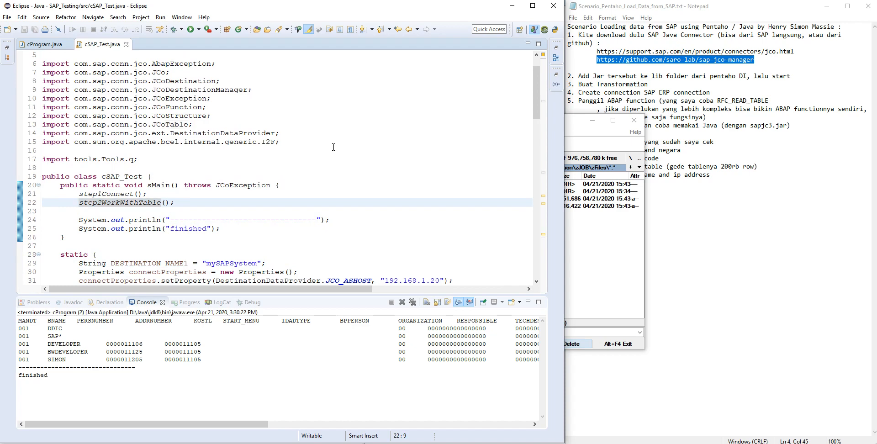
key(shift+Home)
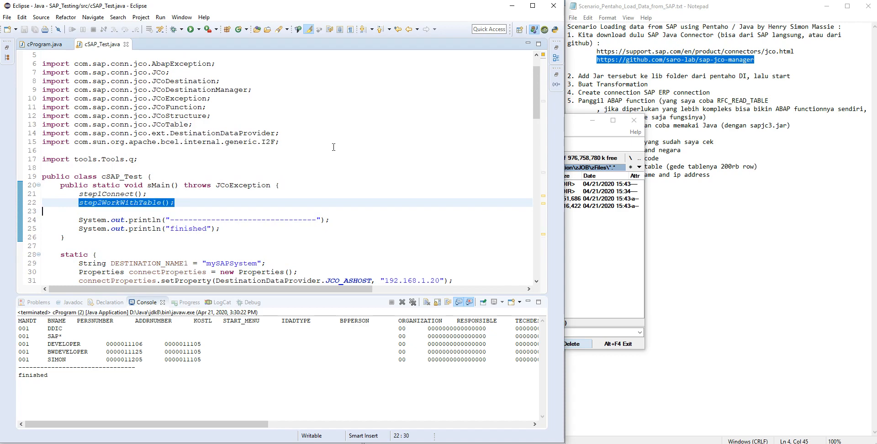
Examine the static initializer below sMain and highlight the whole block that defines the mySAPSystem destination
key(Down)
key(Down)
key(Down)
key(Down)
key(Down)
key(Down)
key(Down)
key(Down)
key(Down)
key(Down)
key(Down)
key(Down)
key(Down)
key(Down)
key(Down)
key(Down)
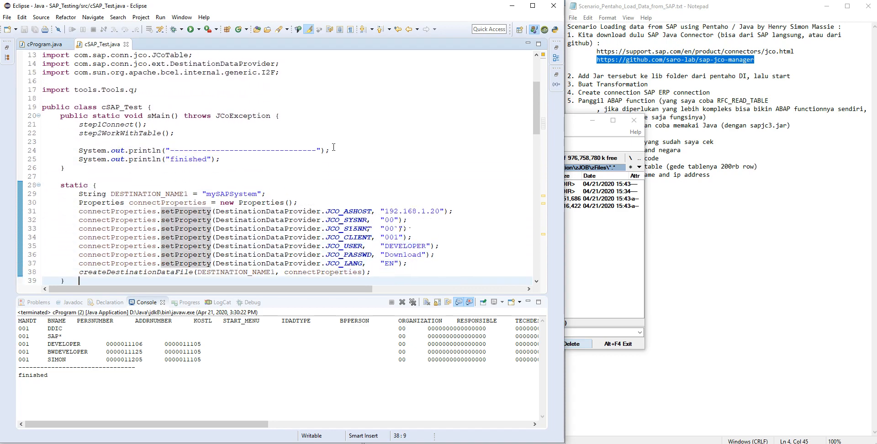
key(Down)
key(Down)
key(Up)
key(Up)
key(Up)
key(Up)
key(Up)
key(Up)
key(Up)
key(Up)
key(Up)
key(Up)
key(Up)
key(Up)
key(Up)
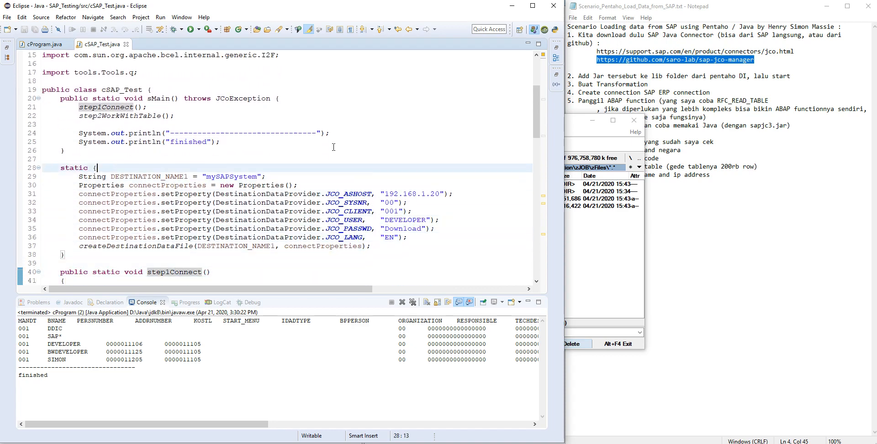
key(Home)
key(shift+Down)
key(shift+Down)
key(shift+Down)
key(shift+Down)
key(shift+Down)
key(shift+Down)
key(shift+Down)
key(shift+Down)
key(shift+Down)
key(shift+Down)
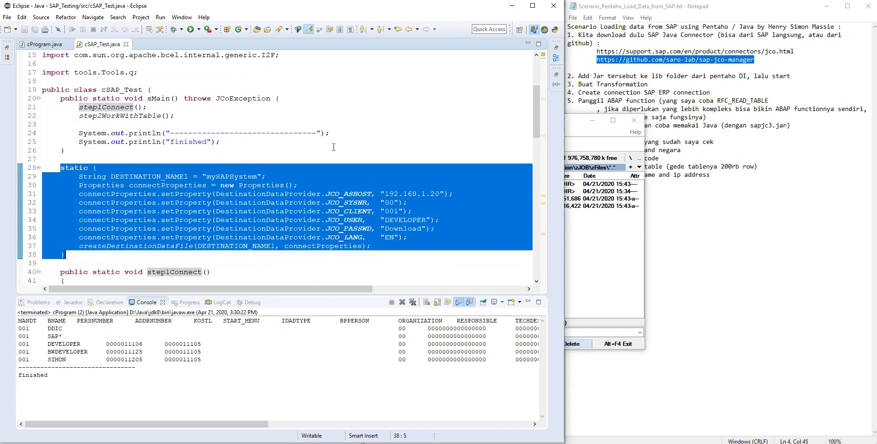
Review the connectProperties settings in the static block, highlighting the JCO_ASHOST, JCO_SYSNR and JCO_CLIENT lines
key(Up)
key(Up)
key(Up)
key(Up)
key(Up)
key(Up)
key(Up)
key(Up)
key(Up)
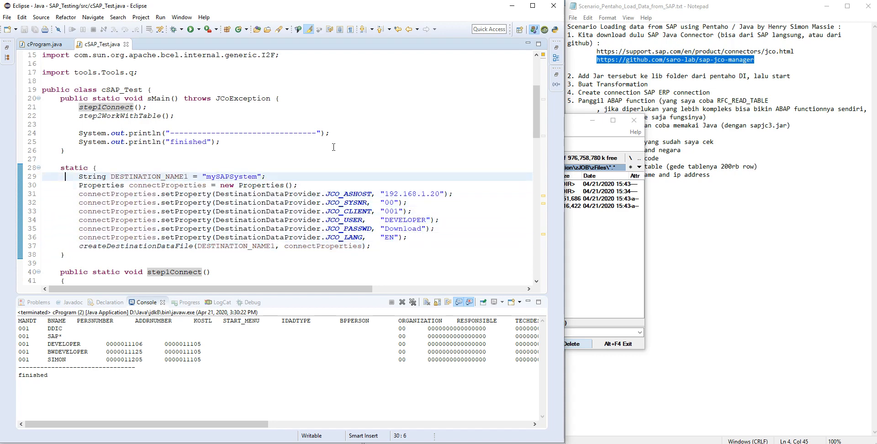
key(Down)
key(Down)
key(shift+End)
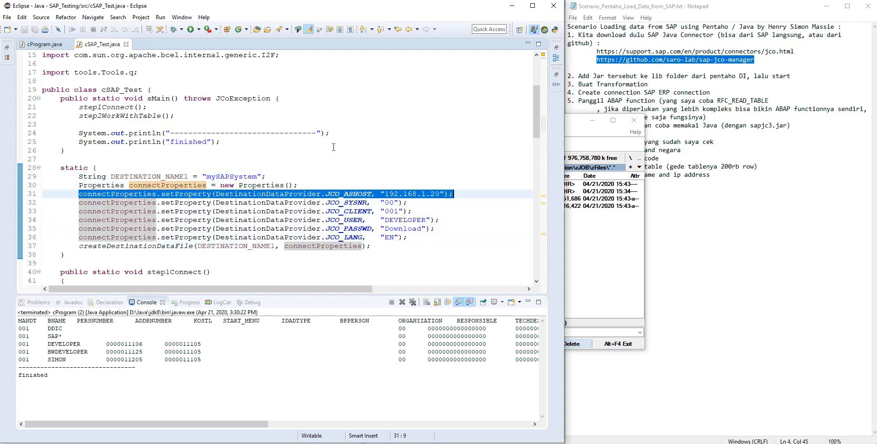
key(shift+Down)
key(shift+Down)
key(shift+Down)
key(shift+Down)
key(shift+Down)
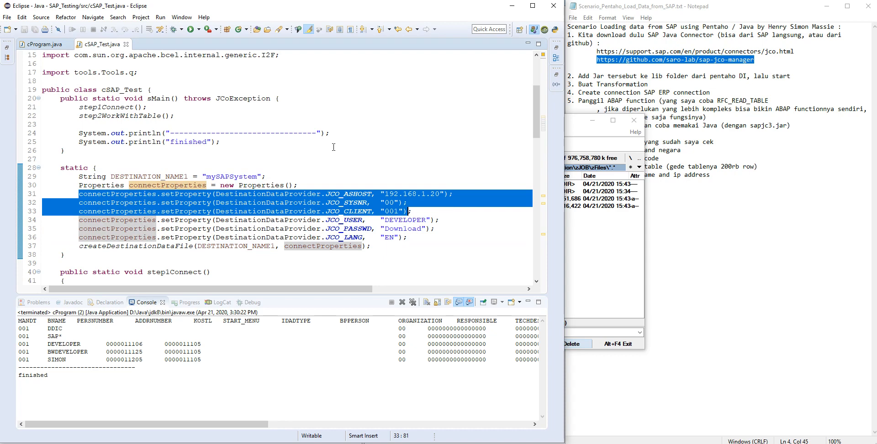
key(Down)
key(Down)
key(Down)
key(Down)
key(Down)
key(Down)
key(Down)
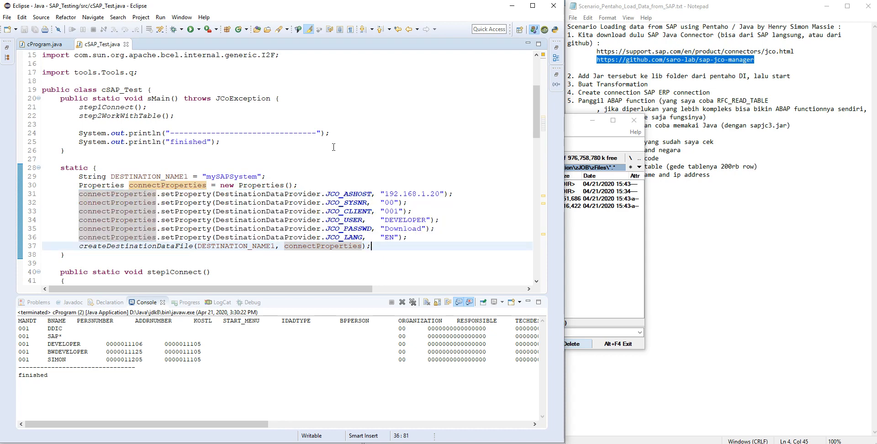
Examine the step1Connect method and highlight the line that gets the JCoDestination for mySAPSystem
key(Down)
key(Down)
key(Down)
key(Down)
key(Down)
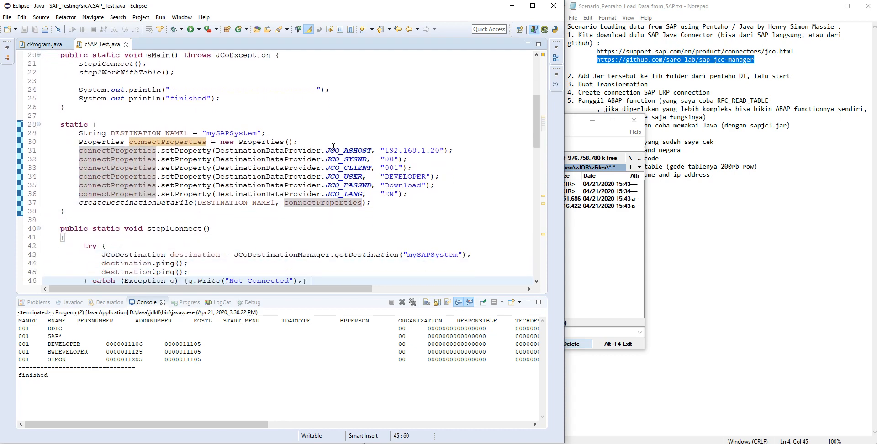
key(Up)
key(Up)
key(Up)
key(Up)
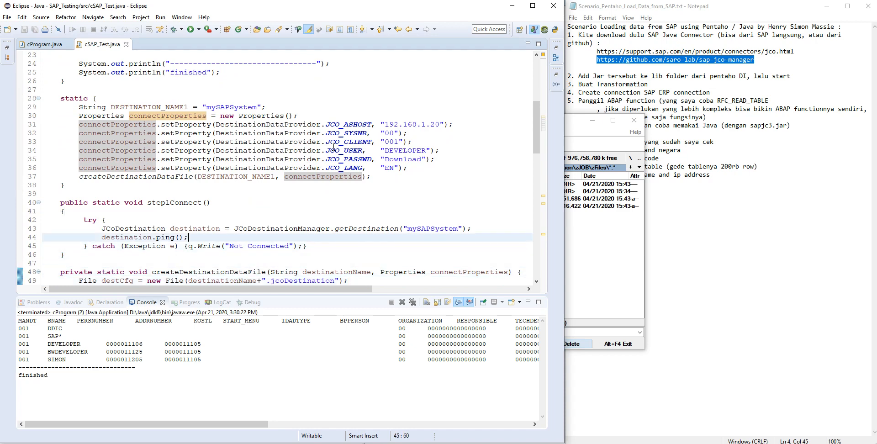
key(Home)
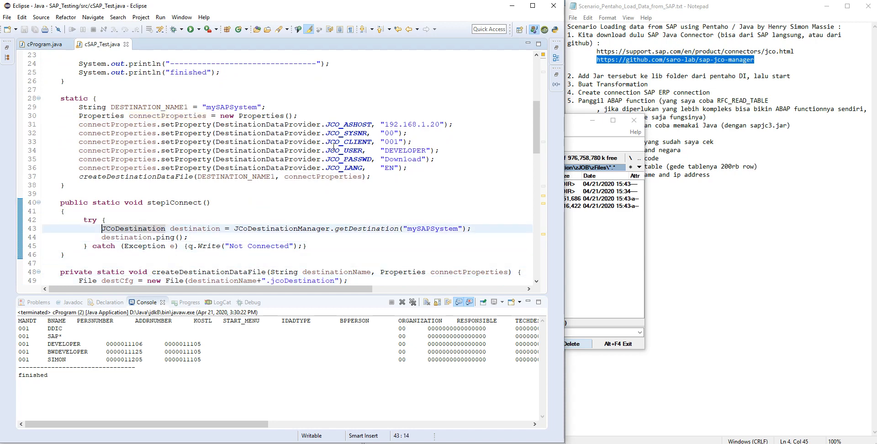
key(shift+End)
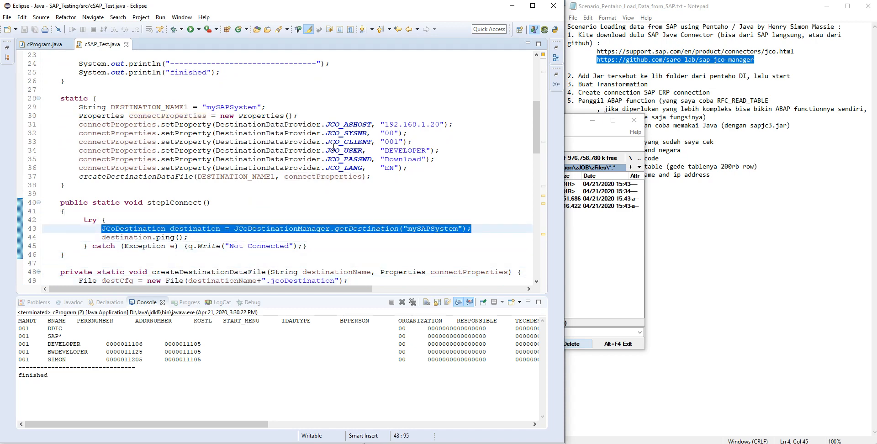
Examine the createDestinationDataFile method that writes the connection properties to the .jcoDestination file
key(Down)
key(Down)
key(Down)
key(Down)
key(Down)
key(Down)
key(Down)
key(Down)
key(Down)
key(Down)
key(Down)
key(Down)
key(Down)
key(Down)
key(Down)
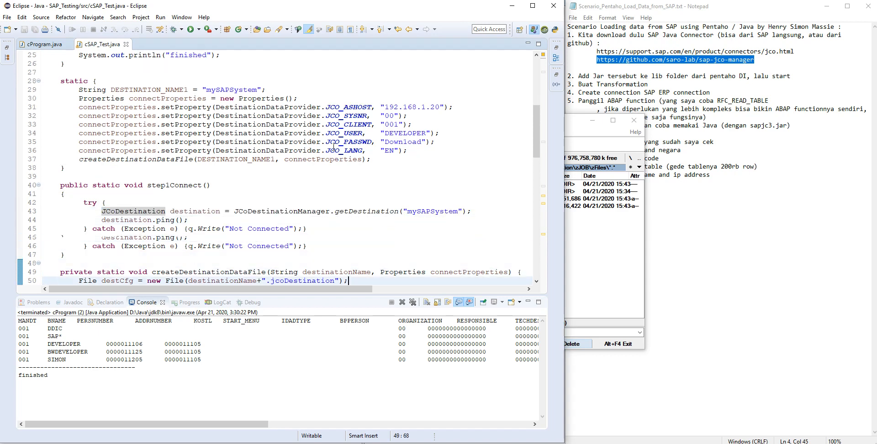
key(Up)
key(Up)
key(Up)
key(Up)
key(Up)
key(Up)
key(Up)
key(Up)
key(Up)
key(Up)
key(Up)
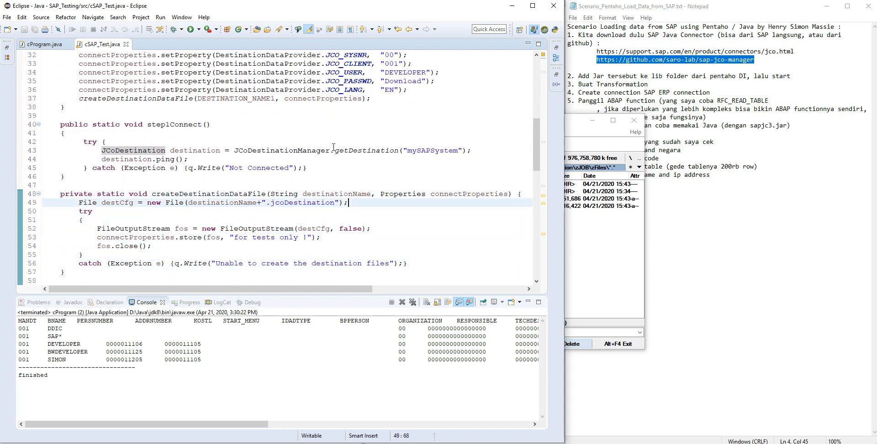
Locate the createDestinationDataFile call that closes the static block with DESTINATION_NAME1 and connectProperties
key(Up)
key(Up)
key(Up)
key(Up)
key(Up)
key(Up)
key(Up)
key(Up)
key(Up)
key(Up)
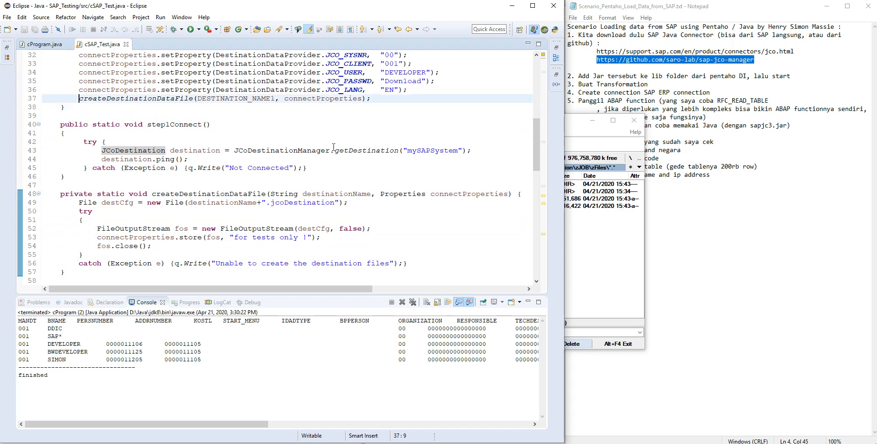
Highlight the body of the createDestinationDataFile method, from the destCfg declaration through the catch line
key(Down)
key(Down)
key(Down)
key(Down)
key(Down)
key(Down)
key(Down)
key(Down)
key(Down)
key(Down)
key(Down)
key(Down)
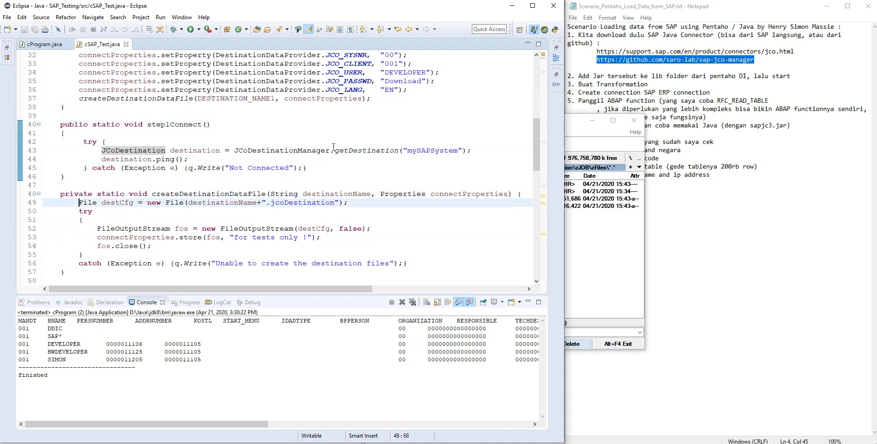
key(shift+Down)
key(shift+Down)
key(shift+Down)
key(shift+Down)
key(shift+Down)
key(shift+Down)
key(shift+Down)
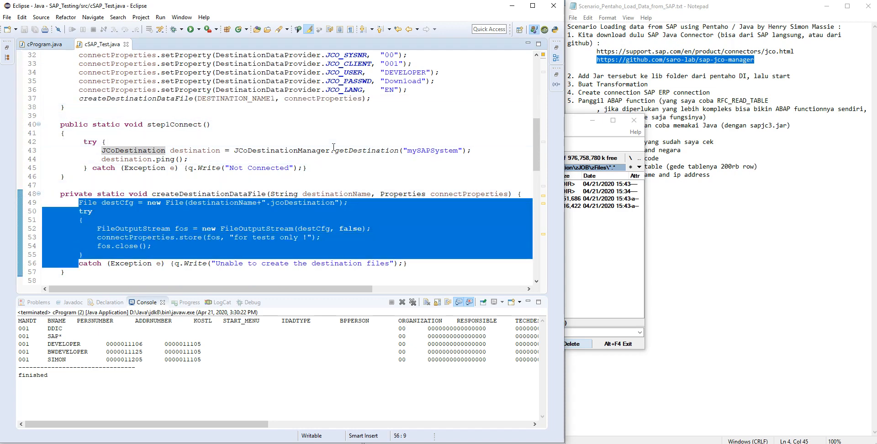
key(shift+End)
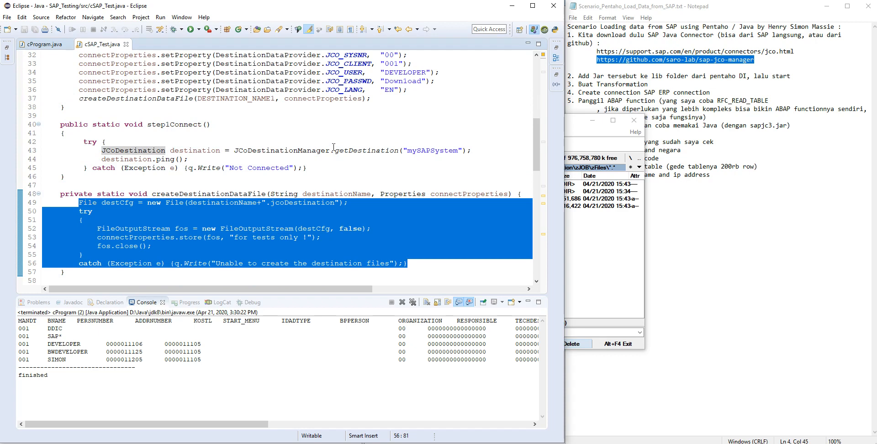
Examine the step2WorkWithTable method from its header to the function.execute call, returning to the vDelimiter declaration
key(Down)
key(Down)
key(Down)
key(Down)
key(Down)
key(Down)
key(Down)
key(Down)
key(Down)
key(Down)
key(Down)
key(Down)
key(Down)
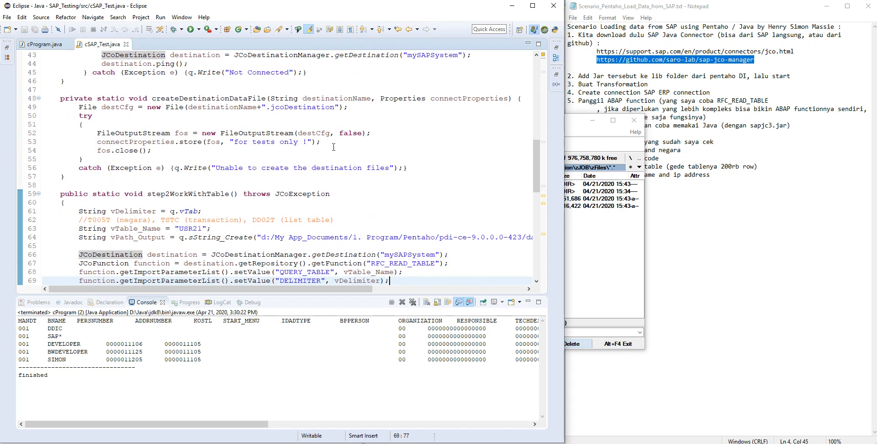
key(Down)
key(Down)
key(Down)
key(Down)
key(Down)
key(Down)
key(Down)
key(Down)
key(Down)
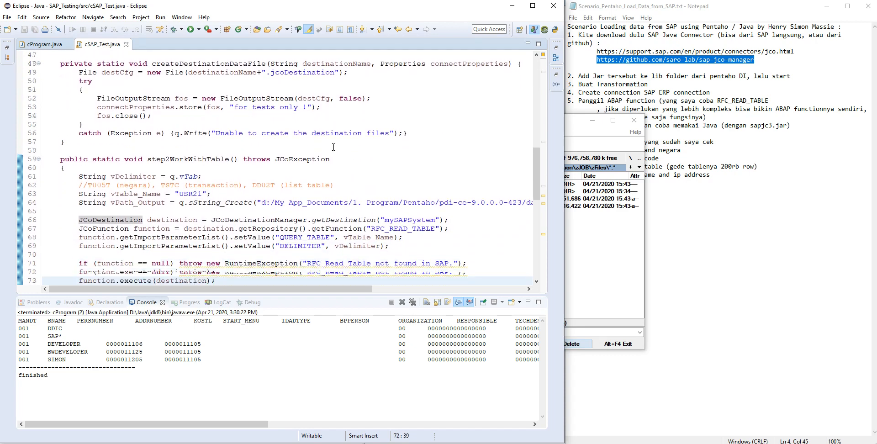
key(Up)
key(Up)
key(Up)
key(Up)
key(Up)
key(Up)
key(Up)
key(Up)
key(Up)
key(Up)
key(Up)
key(Up)
key(Up)
key(Up)
key(Up)
key(Up)
key(Up)
key(Up)
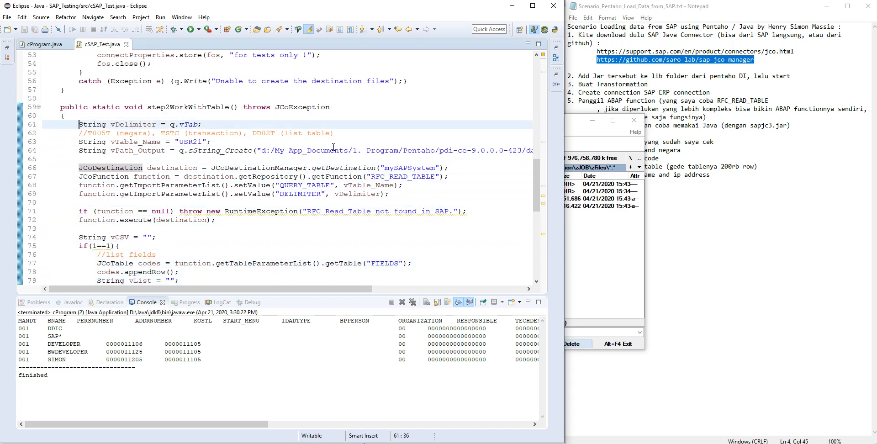
Highlight the line in step2WorkWithTable that sets vTable_Name to "USR21"
key(Down)
key(Down)
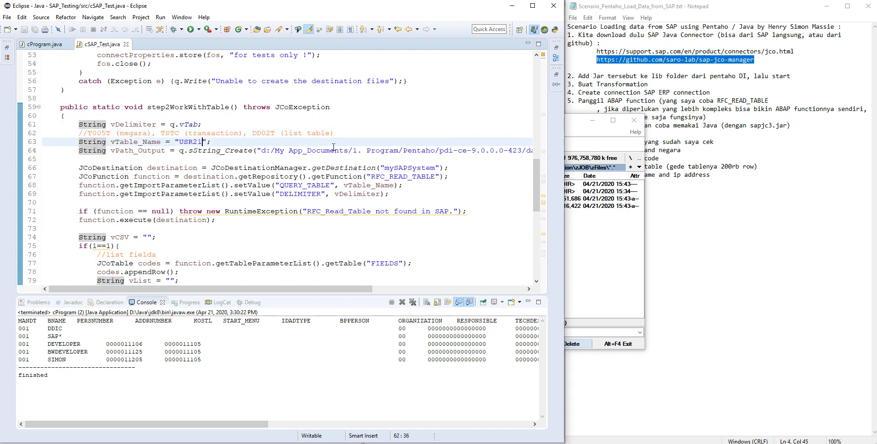
key(Home)
key(shift+End)
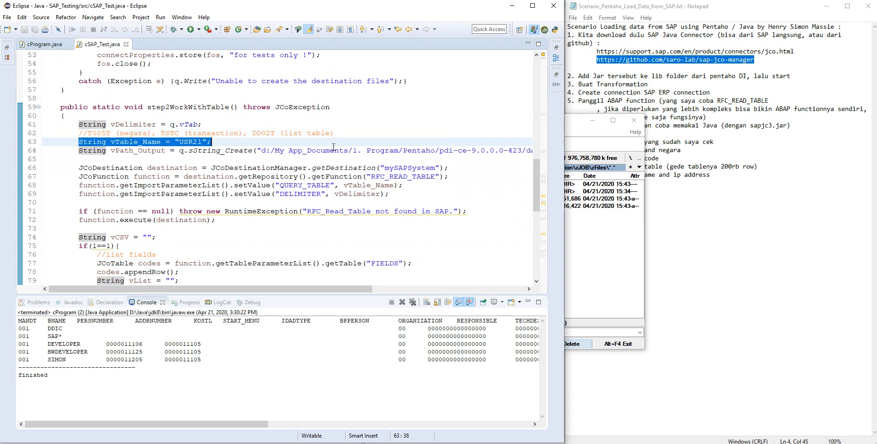
Highlight the vPath_Output declaration and inspect the vTable_Name argument after the CSV output path
key(Down)
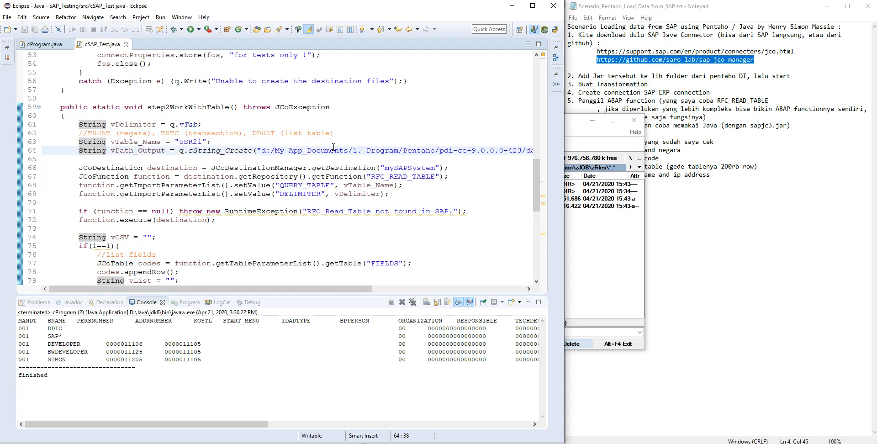
key(Home)
key(shift+End)
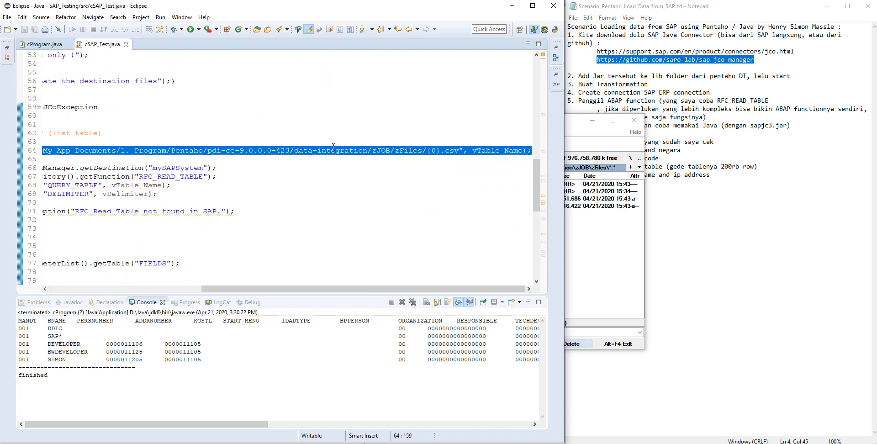
key(Right)
key(ctrl+Left)
key(ctrl+Left)
key(ctrl+Left)
key(ctrl+Left)
key(ctrl+Left)
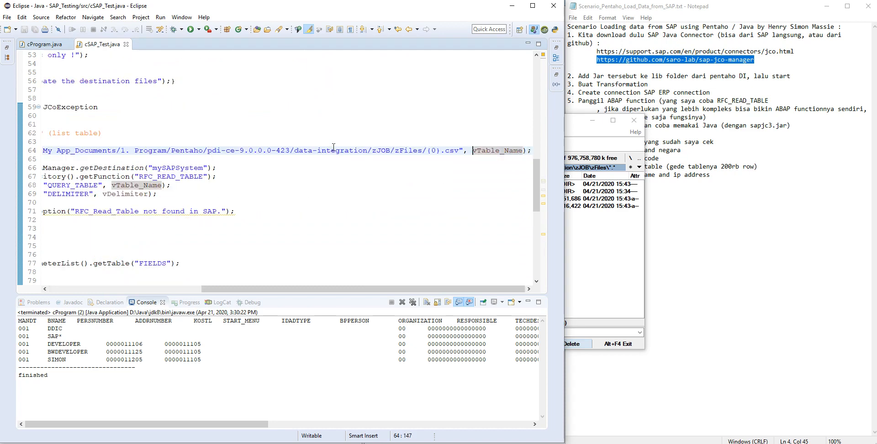
key(Right)
key(shift+Left)
key(shift+Left)
key(shift+Left)
key(Left)
key(Home)
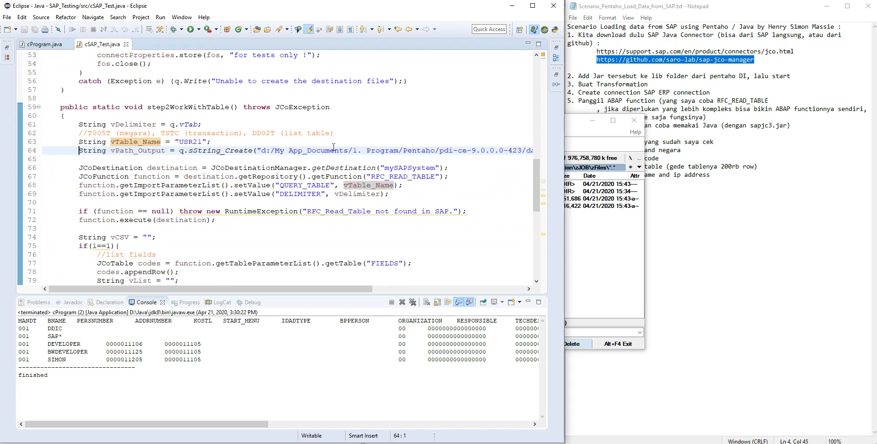
Highlight the two lines that set the QUERY_TABLE and DELIMITER import parameters of the function
key(Down)
key(Down)
key(Down)
key(Down)
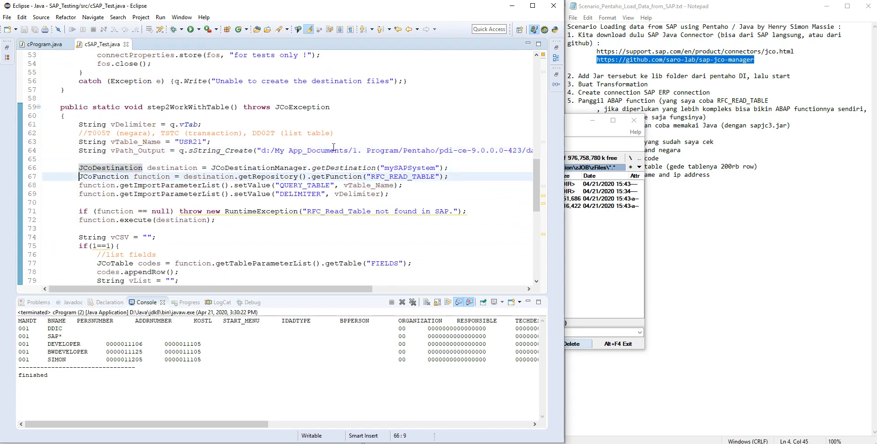
key(shift+End)
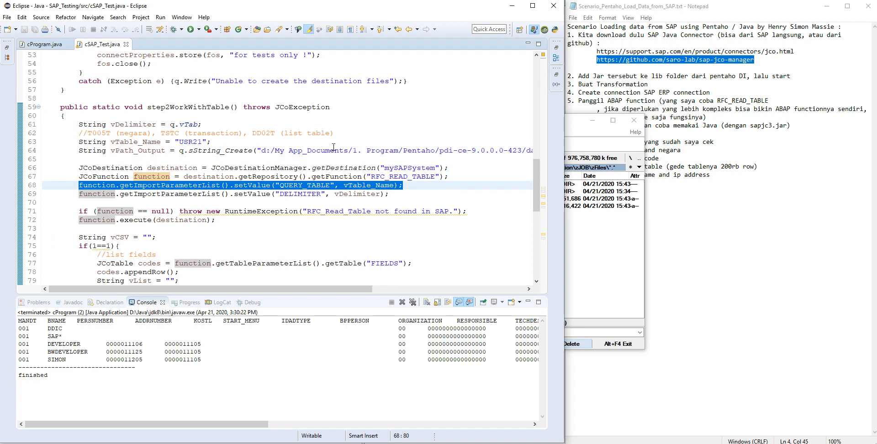
key(shift+Down)
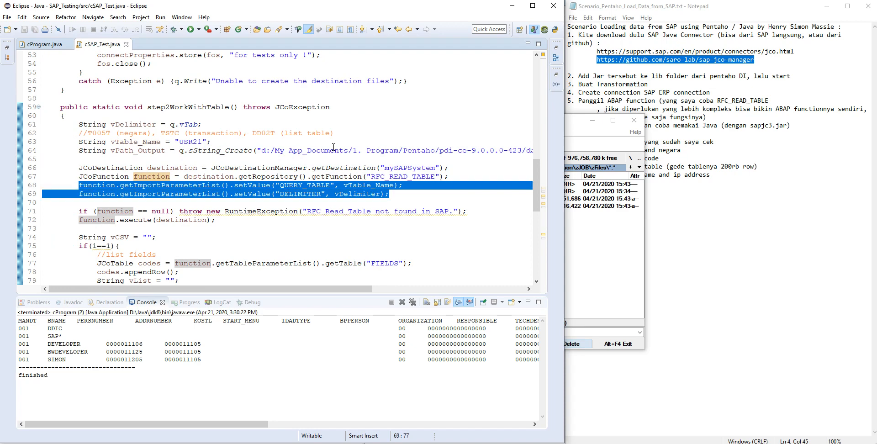
Highlight the line that gets the RFC_READ_TABLE function from the destination's repository
key(Up)
key(Up)
key(End)
key(shift+Home)
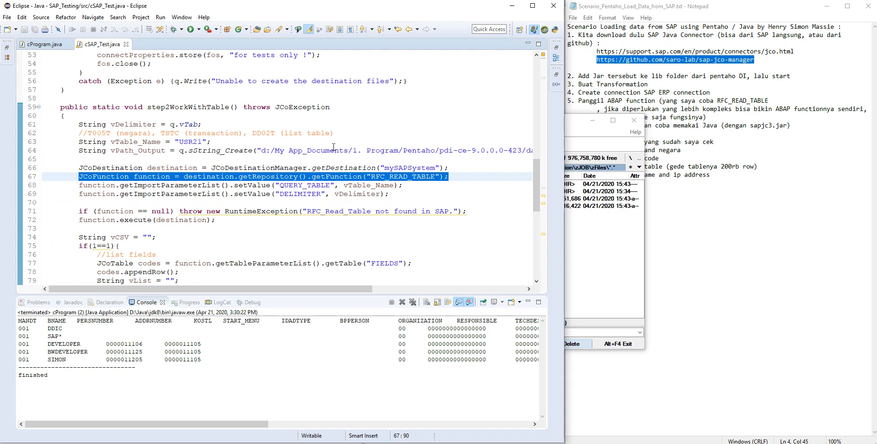
Highlight the function.execute(destination) line below the null check
key(Down)
key(Down)
key(Down)
key(Down)
key(Down)
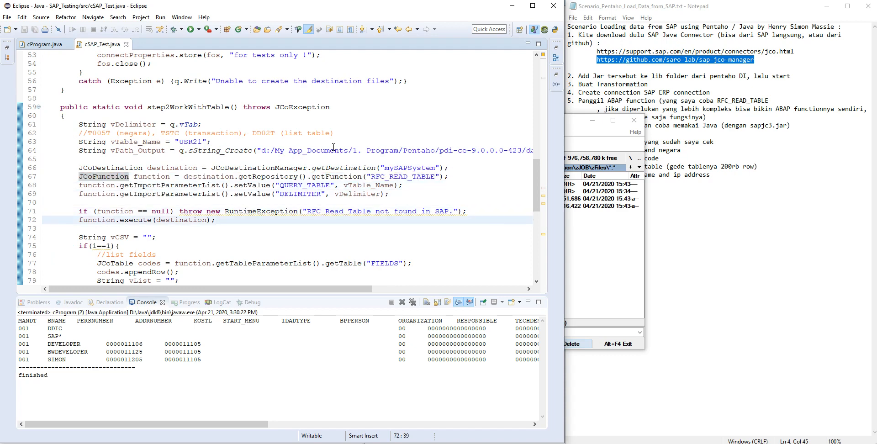
key(shift+Home)
Read through the code following function.execute(destination), from the vCSV declaration into the loop that lists the fields
key(Down)
key(Down)
key(Down)
key(Down)
key(Down)
key(Down)
key(Down)
key(Down)
key(Down)
key(Down)
key(Down)
key(Down)
key(Down)
key(Down)
key(Down)
key(Down)
key(Down)
key(Down)
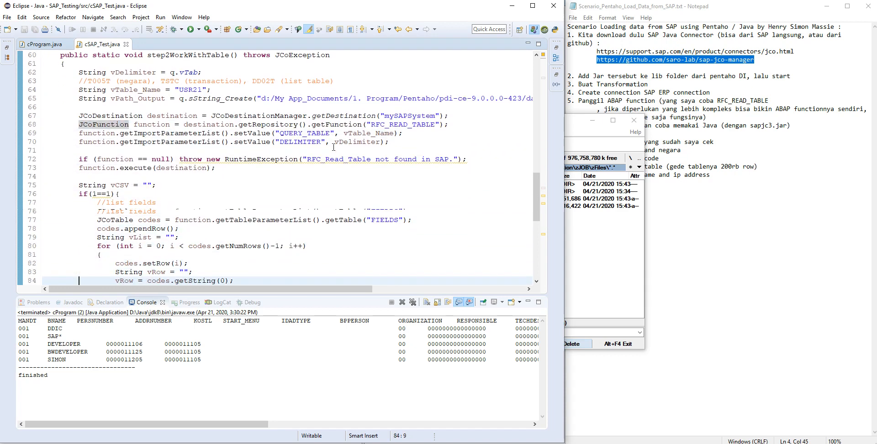
key(Up)
key(Up)
key(Up)
key(Up)
key(Up)
key(Up)
key(Up)
key(Up)
key(Up)
key(Up)
key(Up)
key(Up)
key(Up)
key(Up)
key(Up)
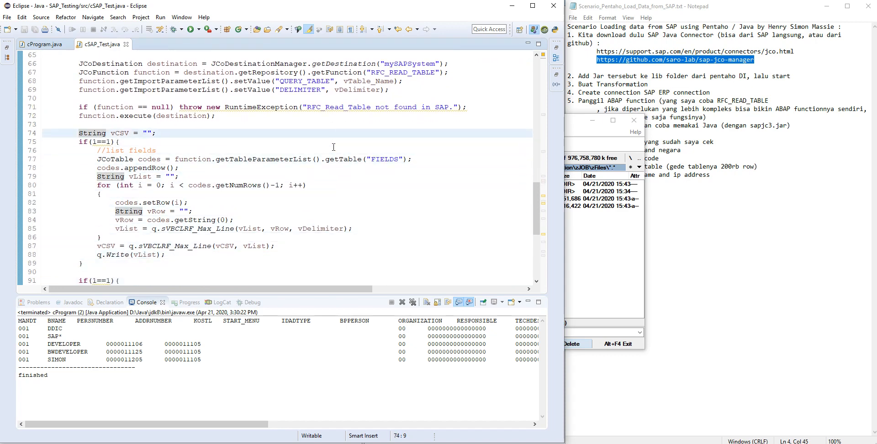
Highlight the "FIELDS" argument of the getTable call in the list fields block
key(Down)
key(Down)
key(Down)
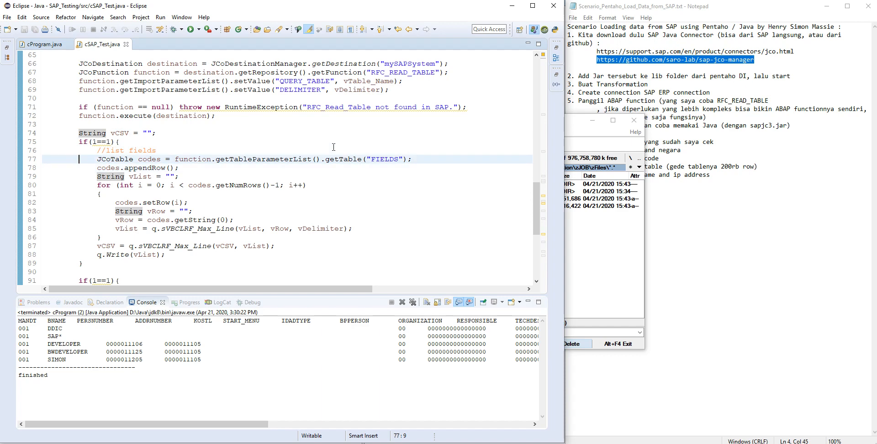
key(End)
key(Left)
key(Left)
key(Left)
key(Left)
key(shift+Left)
key(shift+Left)
key(shift+Left)
key(shift+Left)
key(shift+Left)
key(shift+Left)
key(shift+Left)
key(shift+Left)
key(shift+Right)
Read the rest of the list fields block, line by line, down to its closing brace
key(Down)
key(Down)
key(Down)
key(Down)
key(Down)
key(Down)
key(Down)
key(Down)
key(Down)
key(Down)
key(Down)
key(Down)
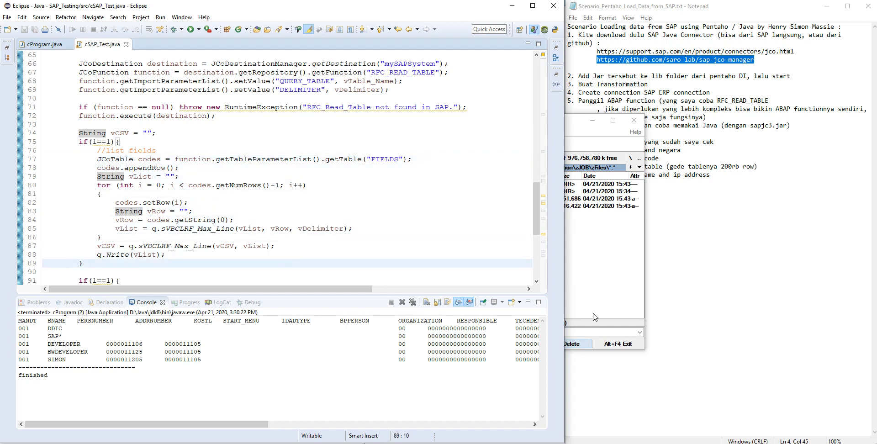
Switch to Spoon, open the first SAP input (deprecated) step, and reload its fields with the clear and add all option
key(alt+Tab)
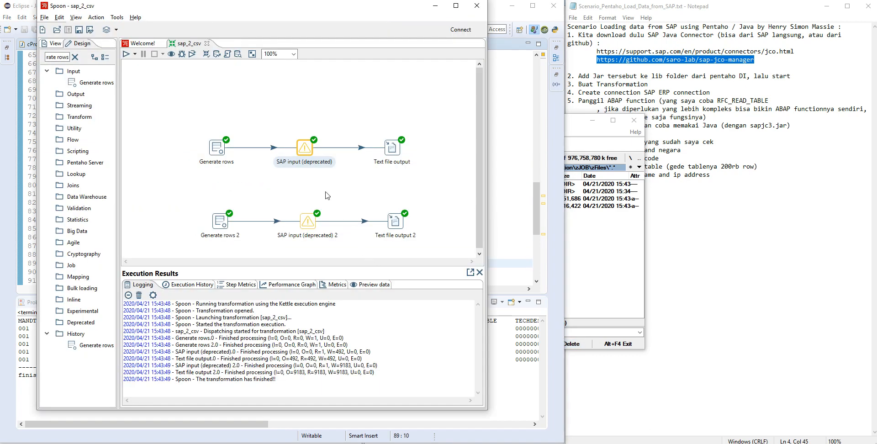
double_click(305, 147)
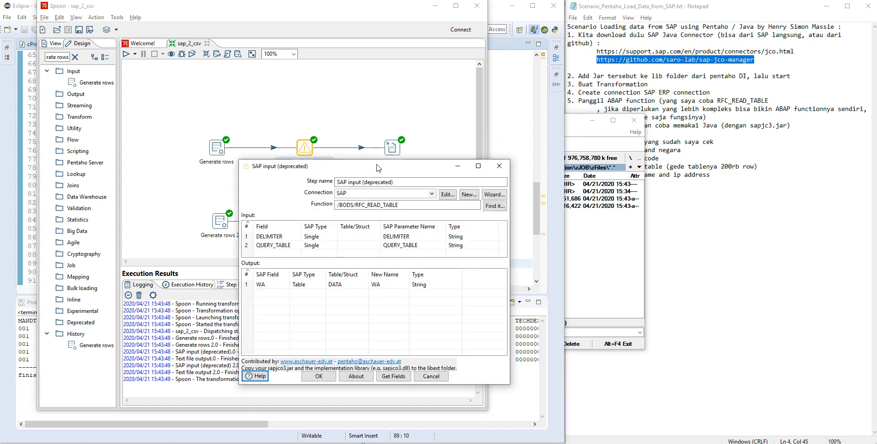
drag(377, 159, 378, 52)
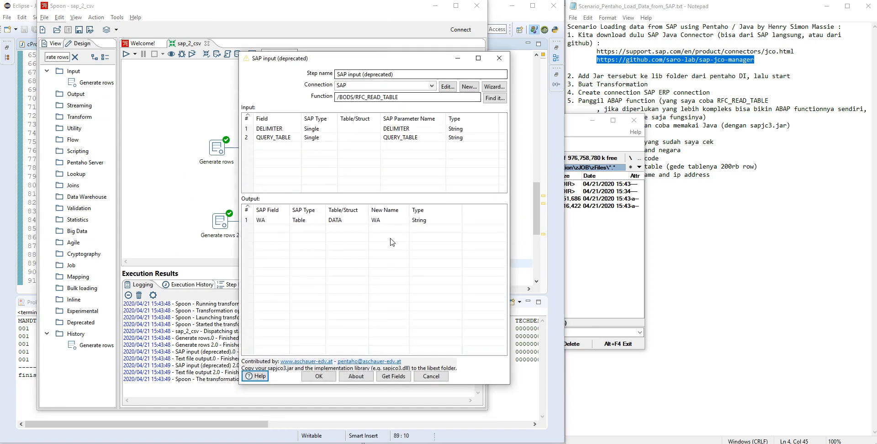
click(395, 376)
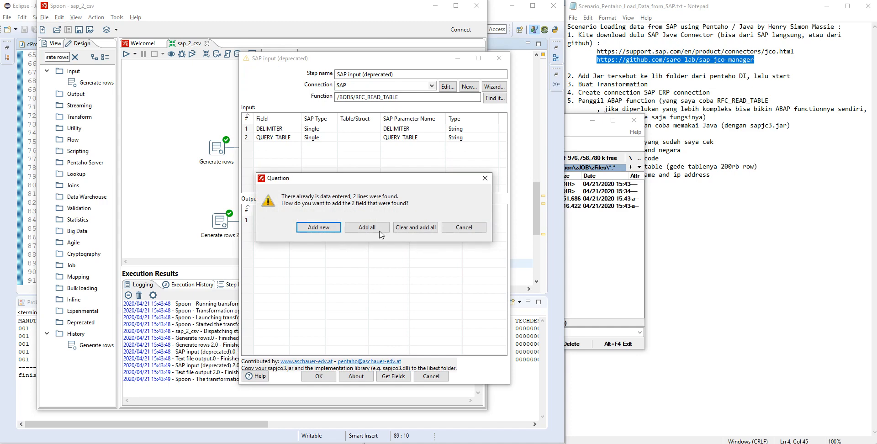
click(415, 228)
click(397, 298)
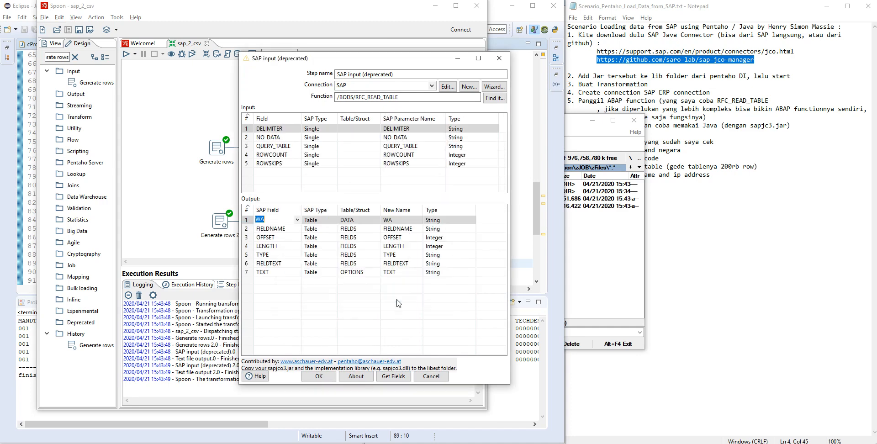
Compare the FIELDS structure in the SAP input step's output with the "FIELDS" argument in the Eclipse code
click(348, 228)
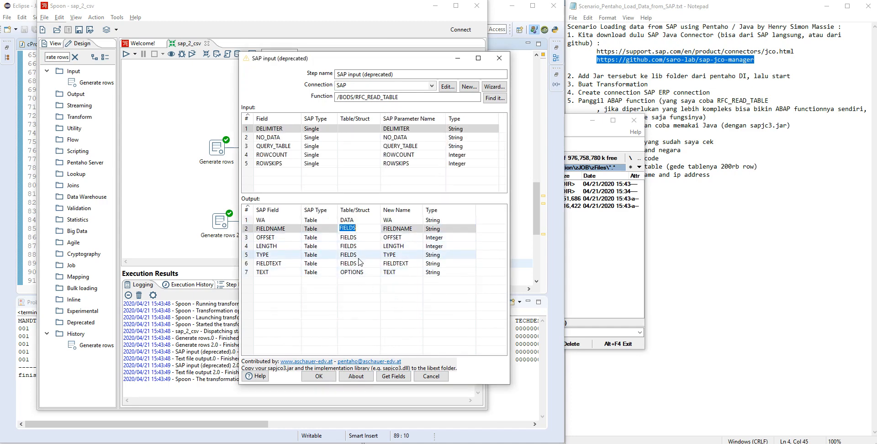
click(528, 203)
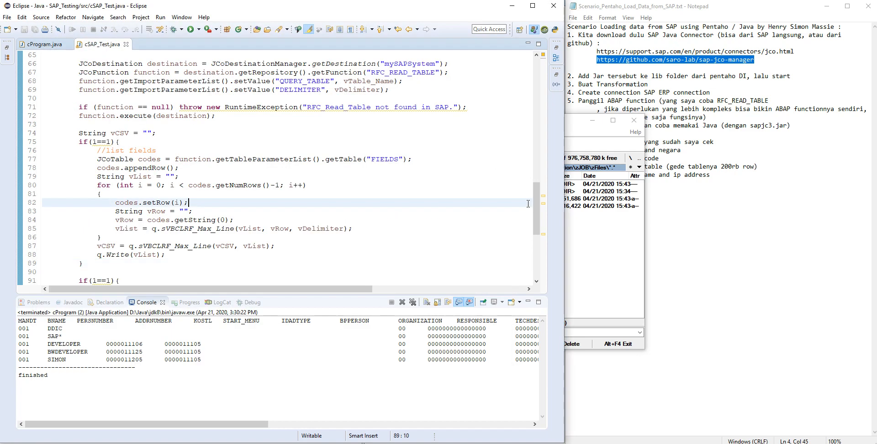
drag(375, 161, 390, 159)
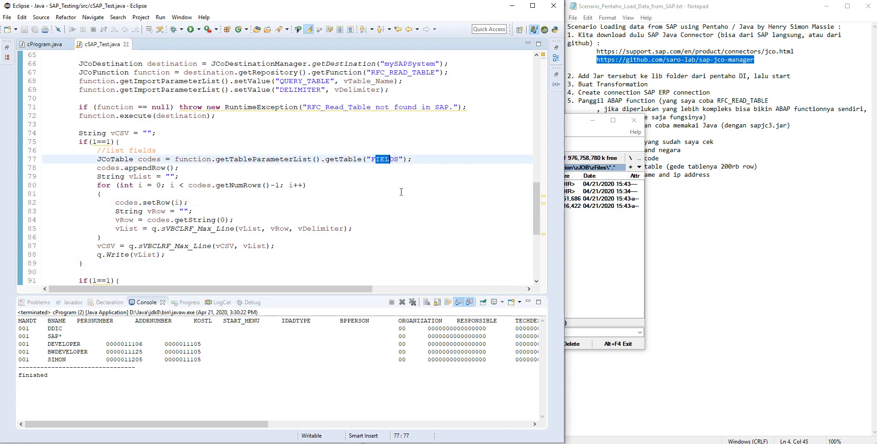
key(alt+Tab)
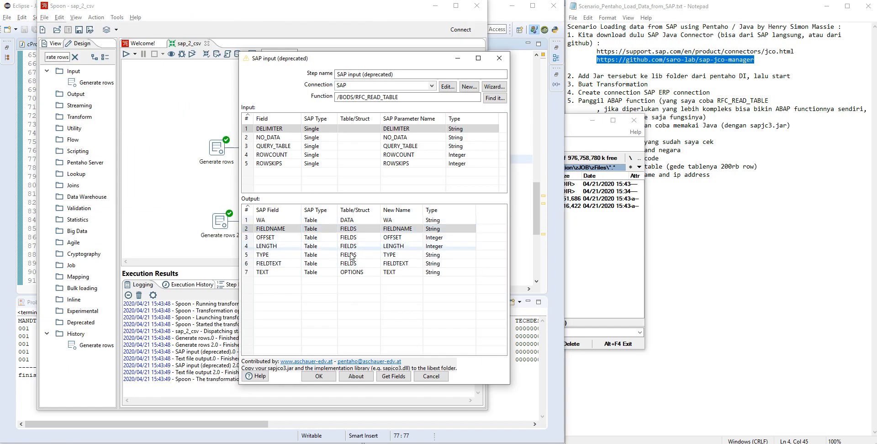
click(524, 237)
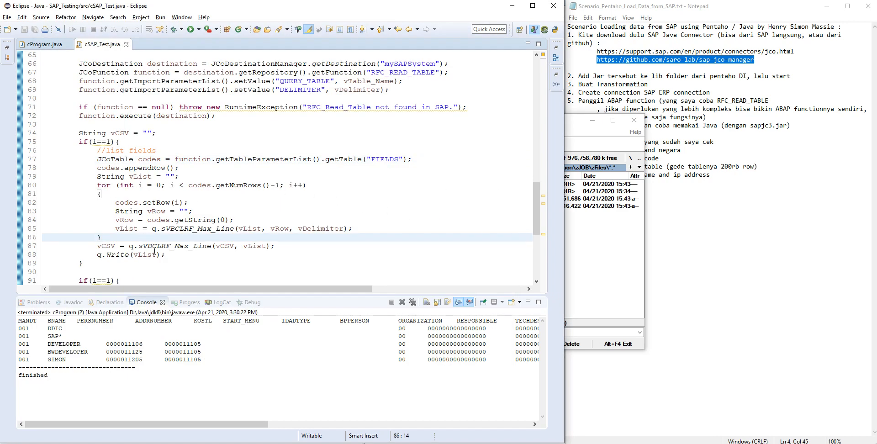
Highlight the "DATA" argument in the list data block and compare it with the DATA structure in Spoon's SAP input output
scroll(154, 220, down, 3)
click(369, 211)
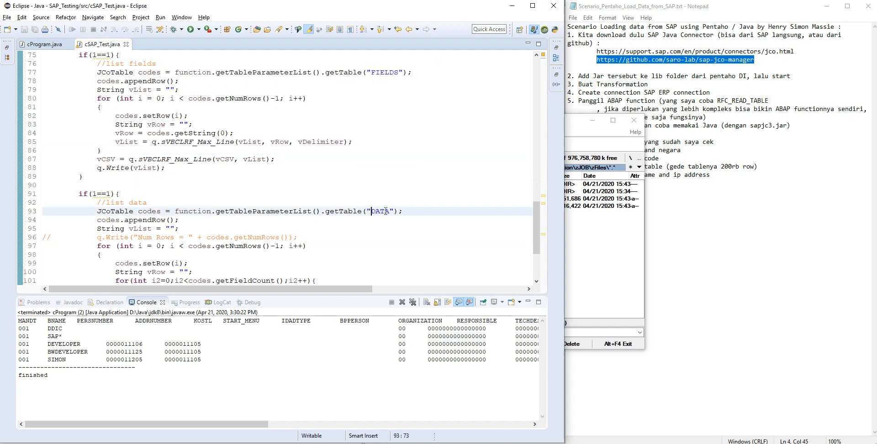
double_click(379, 211)
key(alt+Tab)
click(346, 220)
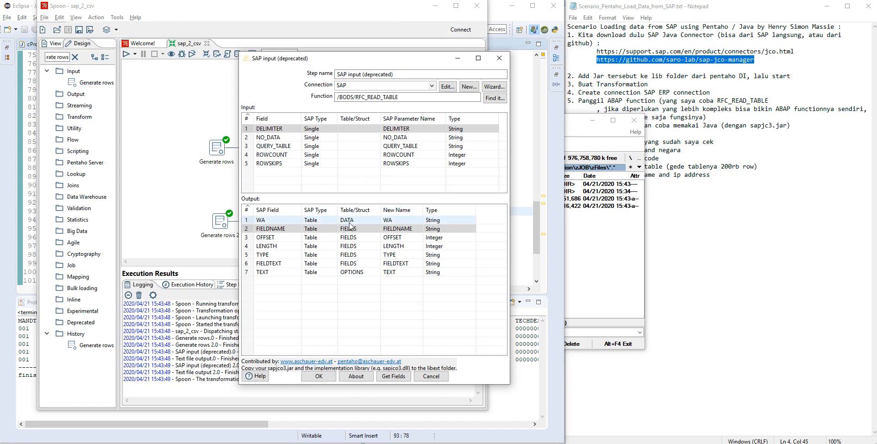
key(alt+Tab)
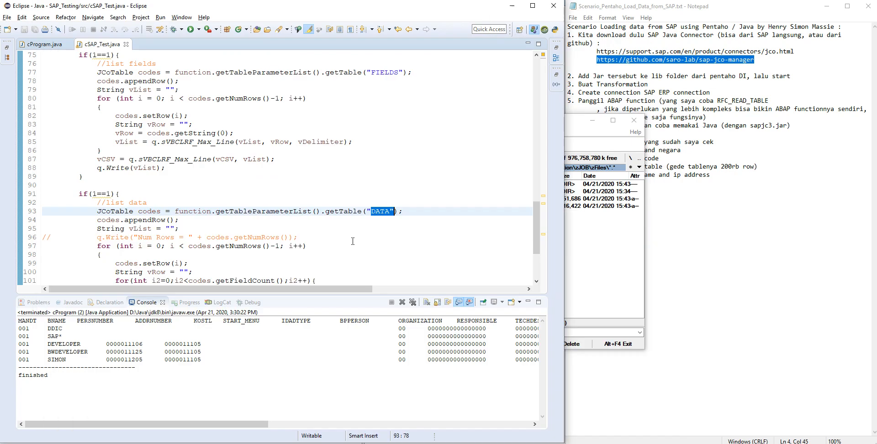
Highlight the condition and sFile_Write call that writes vCSV to vPath_Output, and return to the vTable_Name declaration
scroll(184, 237, down, 3)
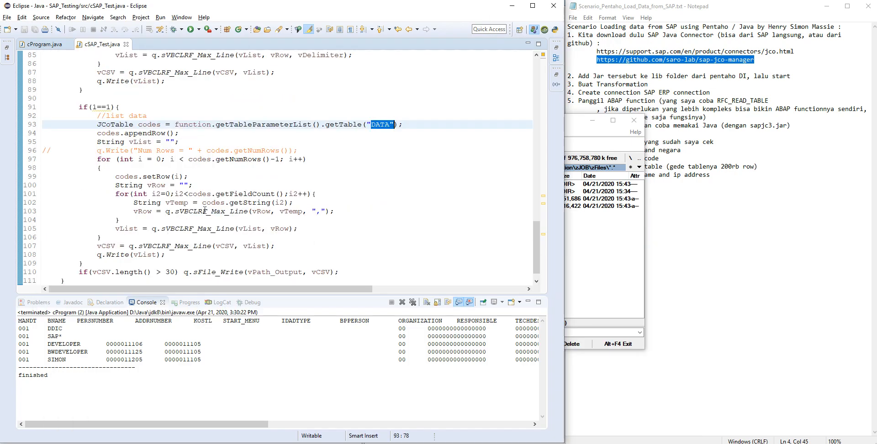
scroll(167, 247, down, 1)
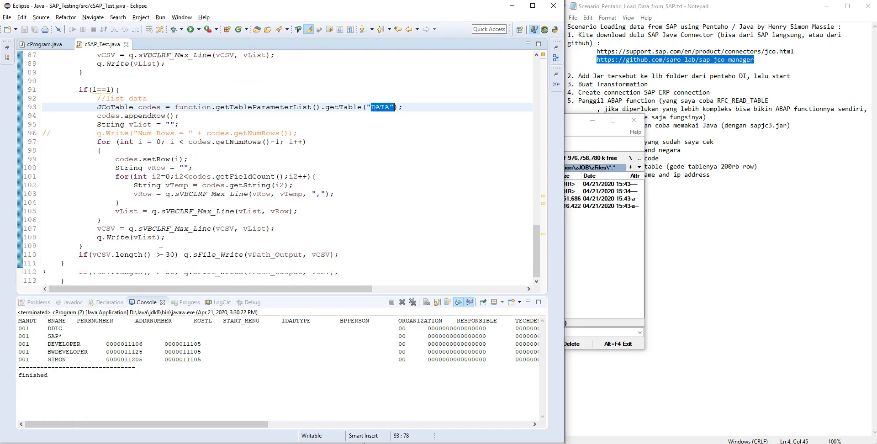
drag(115, 255, 294, 254)
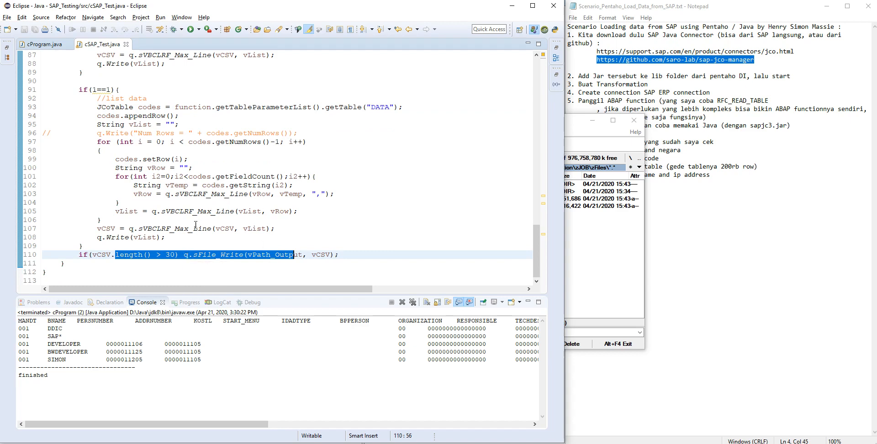
scroll(257, 225, up, 13)
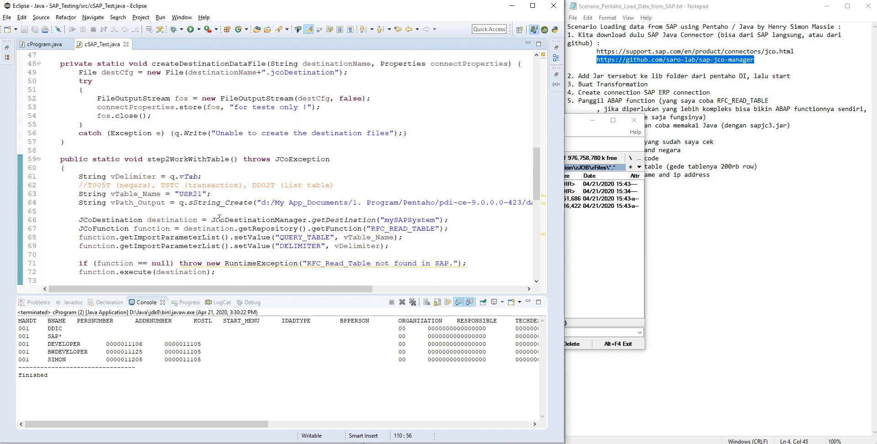
click(209, 195)
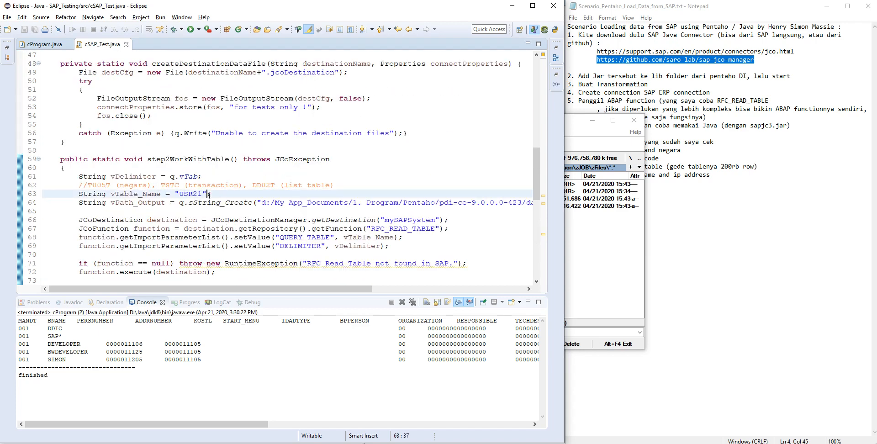
Switch to Total Commander and delete the exported T005T and TSTC CSV files from the zFiles folder
click(591, 259)
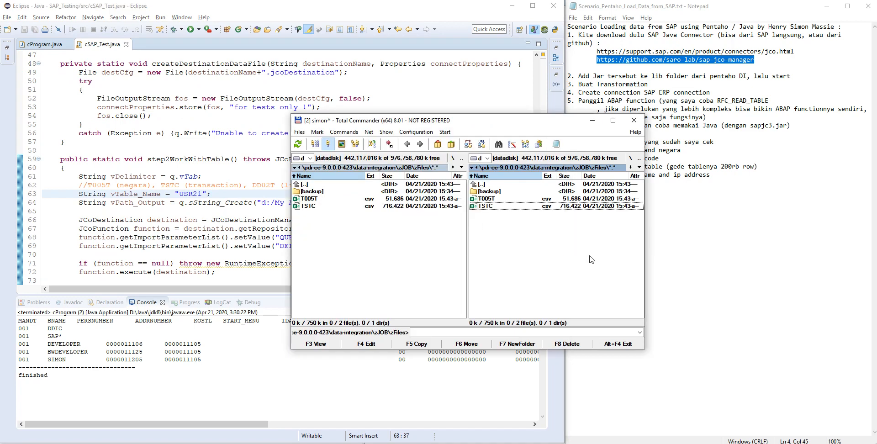
key(ctrl+a)
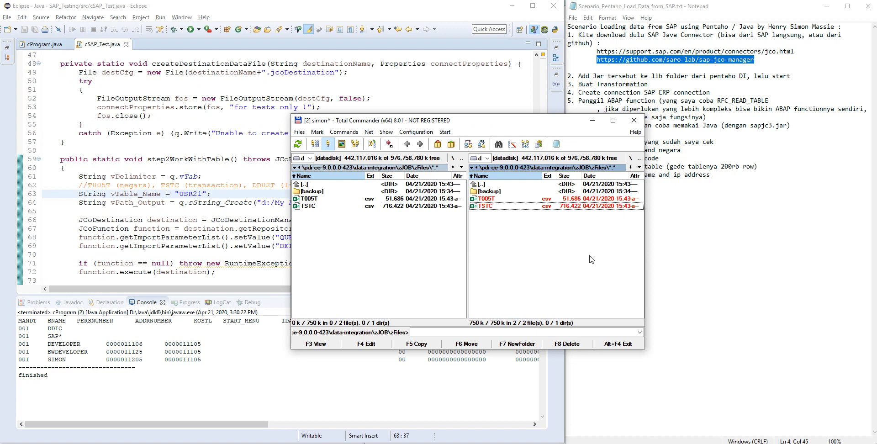
key(Delete)
key(Return)
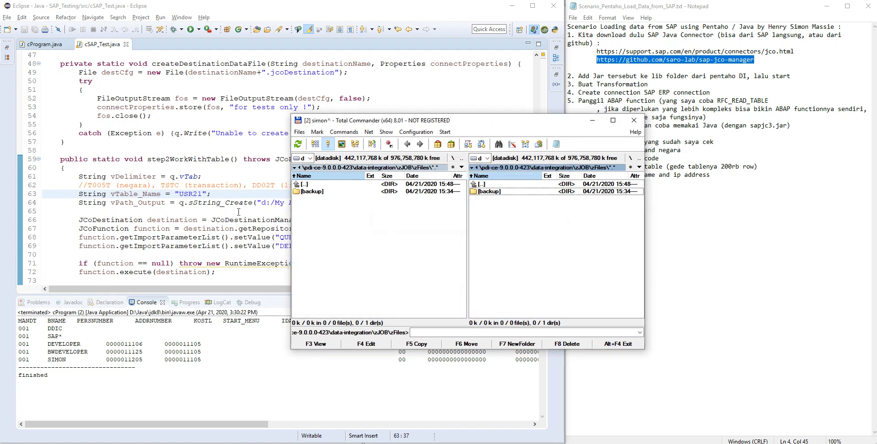
Back in Eclipse, set vTable_Name to "T005T" in cSAP_Test.java, save the file, and run the program
click(201, 197)
key(BackSpace)
key(BackSpace)
key(BackSpace)
key(BackSpace)
key(BackSpace)
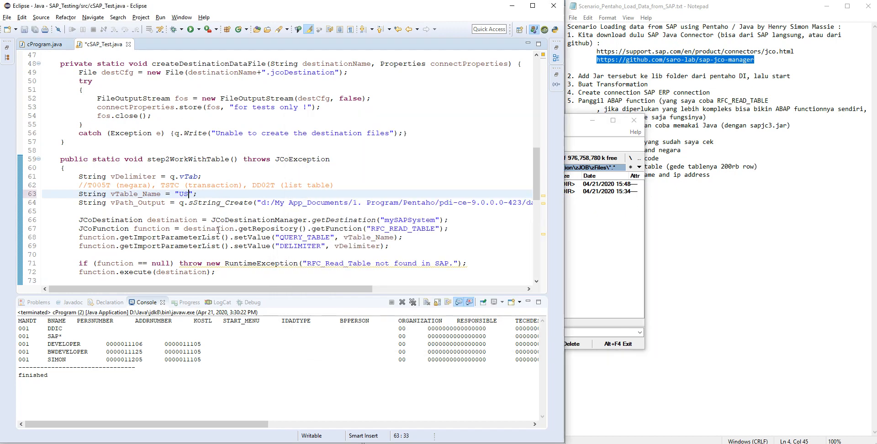
text(t)
key(BackSpace)
text(T005T)
key(ctrl+s)
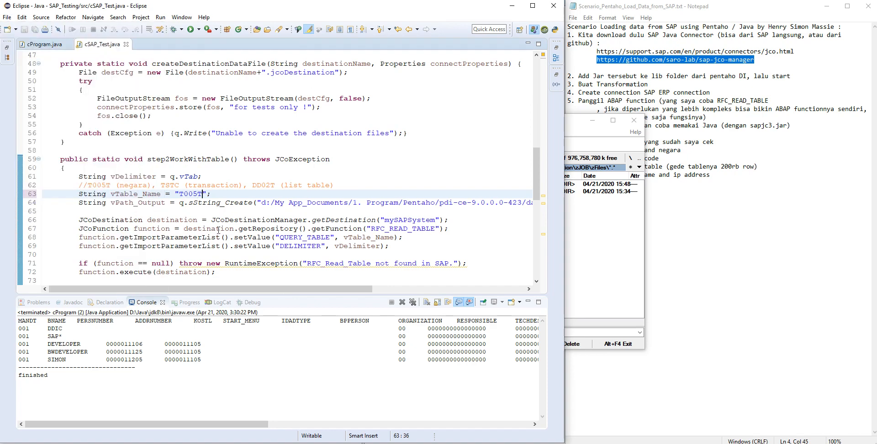
key(ctrl+F11)
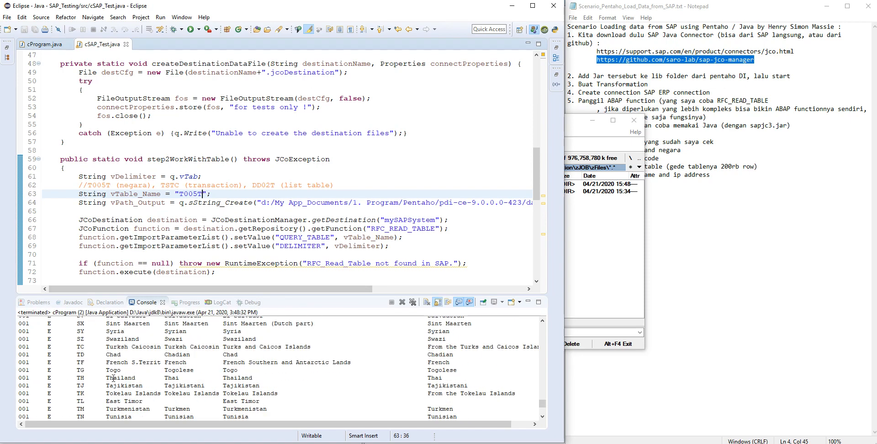
Check the console output and open the newly exported T005T.csv in Notepad from Total Commander's zFiles folder
scroll(113, 378, up, 15)
click(602, 276)
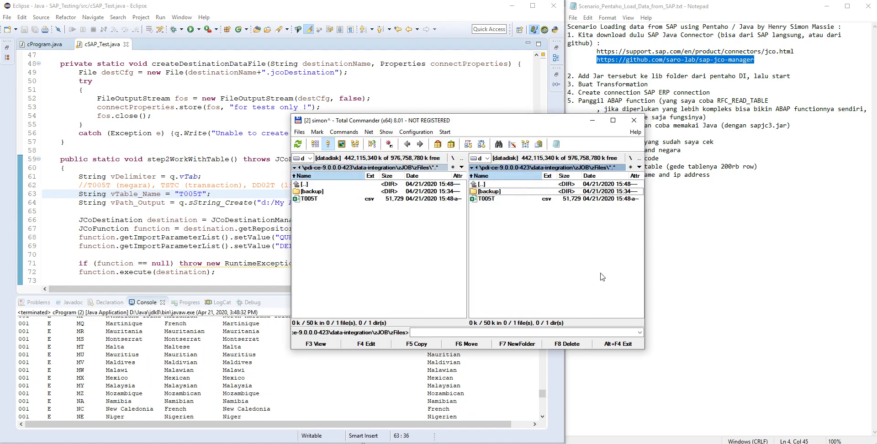
key(Down)
key(F4)
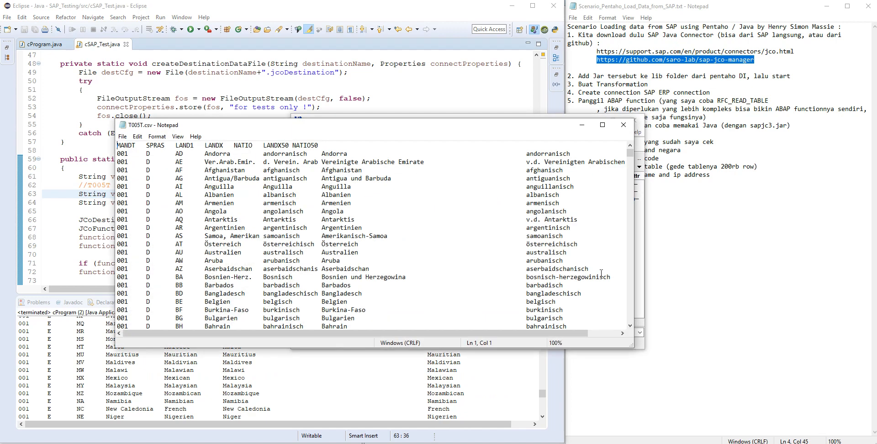
Highlight the header row with the column names in T005T.csv
key(shift+End)
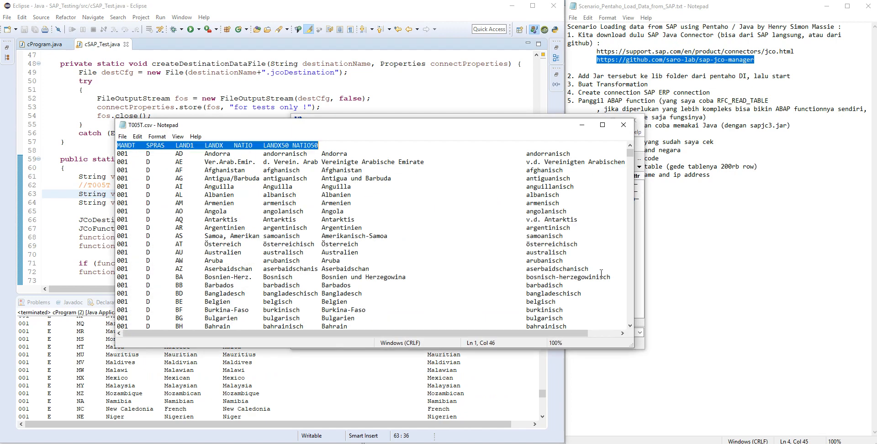
key(Home)
key(shift+End)
key(Home)
key(shift+End)
key(Down)
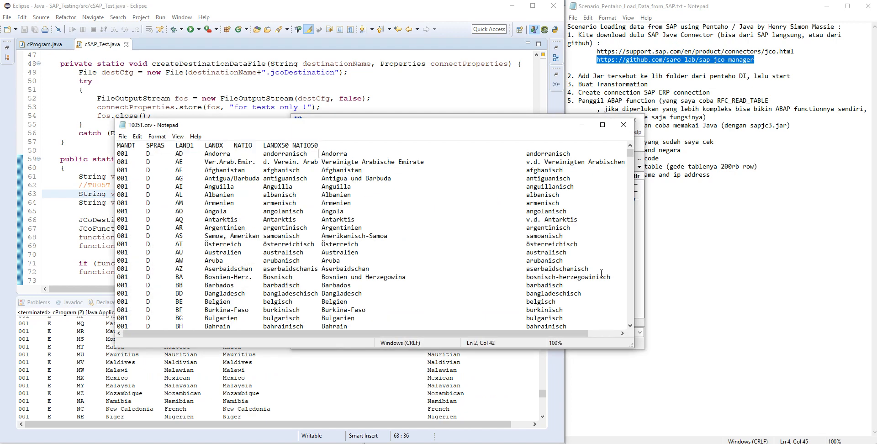
key(shift+Right)
key(shift+Right)
key(shift+Right)
key(shift+Right)
key(Delete)
Close T005T.csv without saving any changes
key(alt+f)
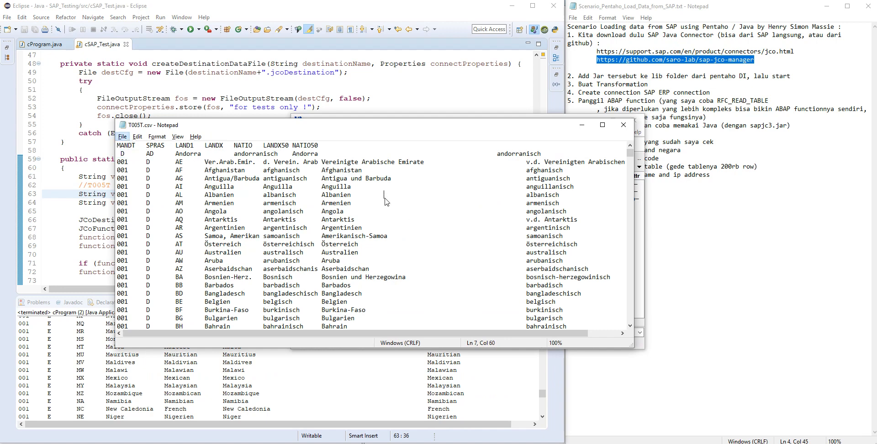
key(x)
click(342, 276)
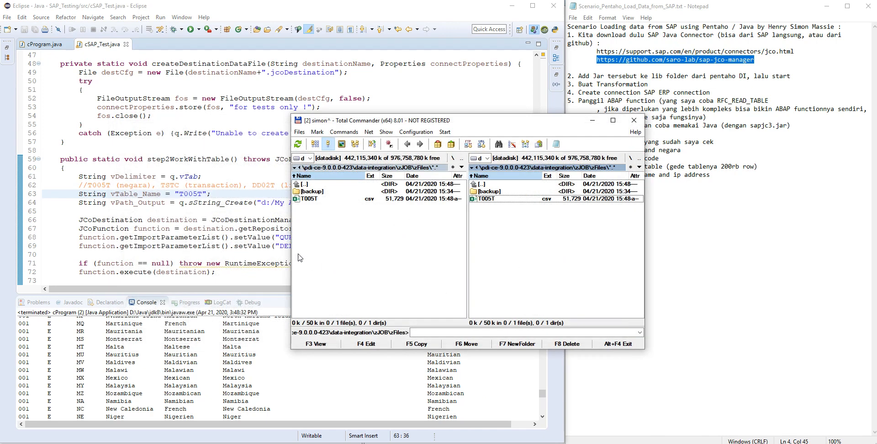
In Eclipse, set vTable_Name to "TSTC" in cSAP_Test.java, then save the file and run the program
click(179, 193)
key(Left)
key(shift+Right)
key(shift+Right)
key(shift+Right)
key(shift+Right)
key(shift+Right)
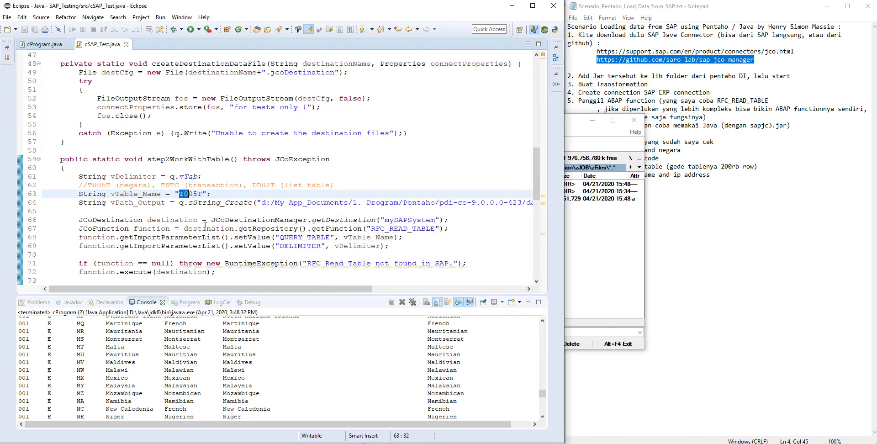
text(ts)
key(BackSpace)
key(BackSpace)
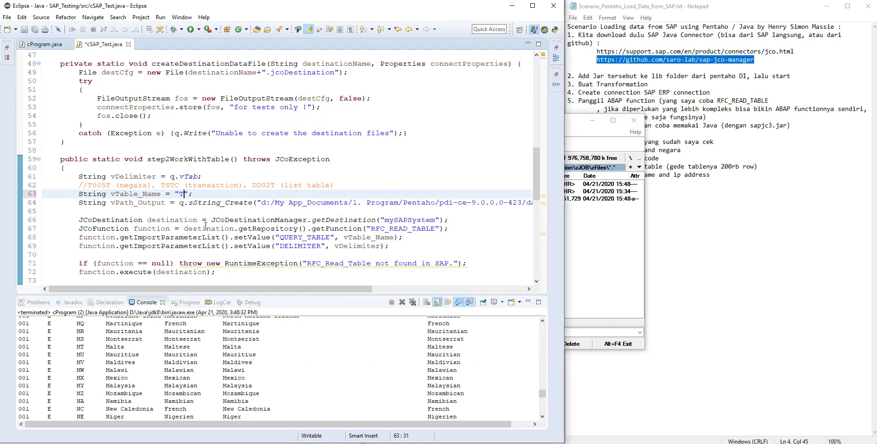
text(TSTC)
key(ctrl+s)
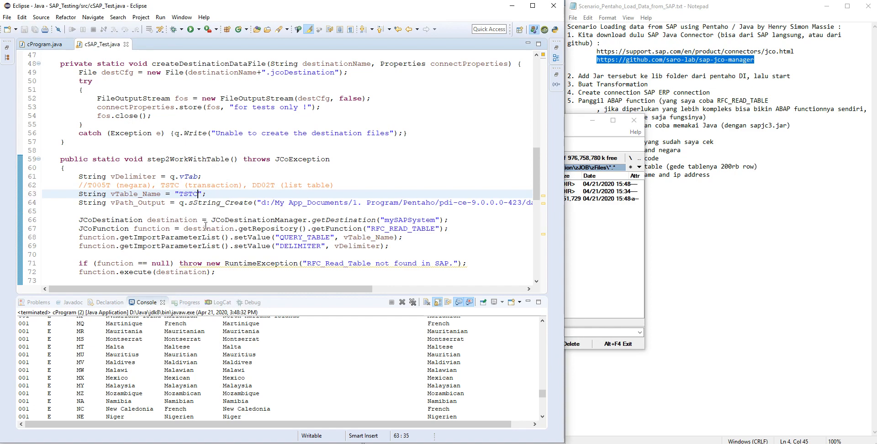
key(ctrl+F11)
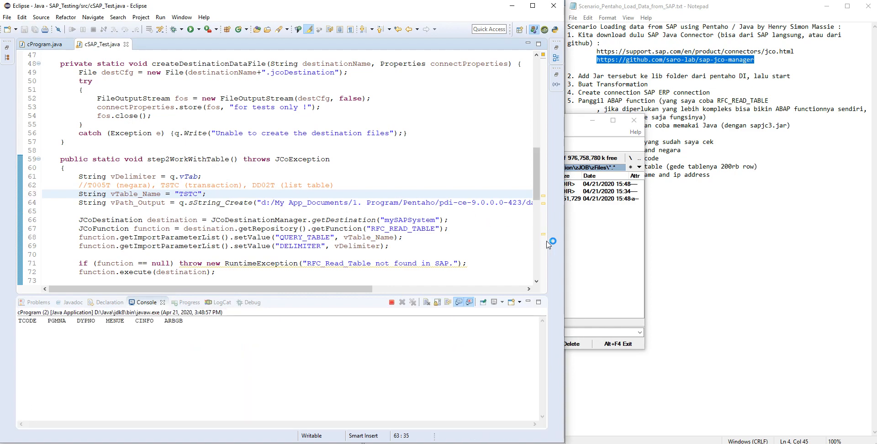
Switch to Total Commander and open the newly exported TSTC.csv from the zFiles folder in Notepad
click(592, 254)
key(Down)
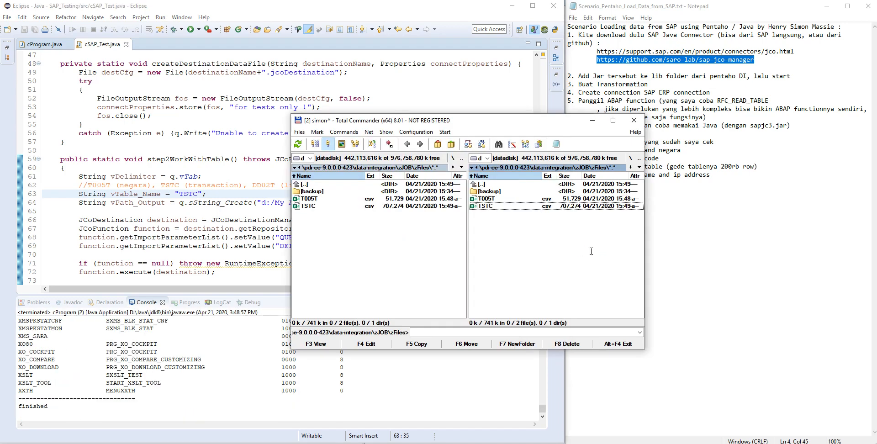
key(F4)
Highlight the column names in the header row of TSTC.csv and look through the first transaction code rows
key(shift+Right)
key(shift+Right)
key(shift+Right)
key(shift+Right)
key(shift+Right)
key(shift+Right)
key(shift+Right)
key(shift+Right)
key(shift+Right)
key(shift+Right)
key(shift+Right)
key(shift+Right)
key(shift+Right)
key(shift+Right)
key(shift+Right)
key(shift+Right)
key(shift+Right)
key(shift+Right)
key(shift+Right)
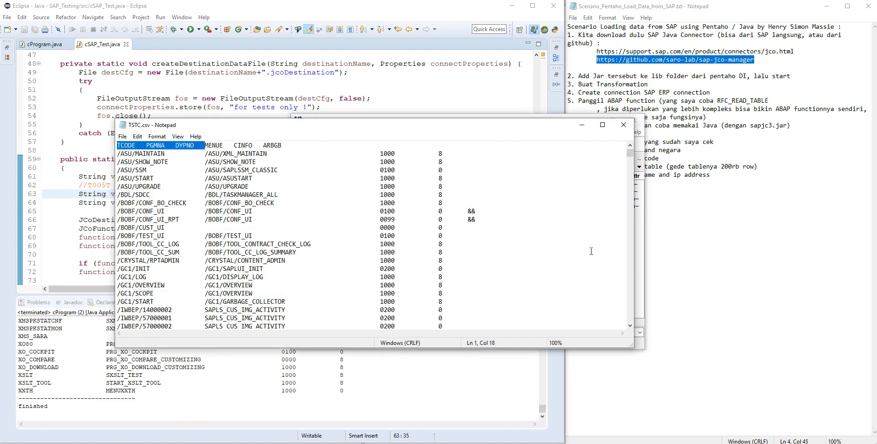
key(Down)
key(Home)
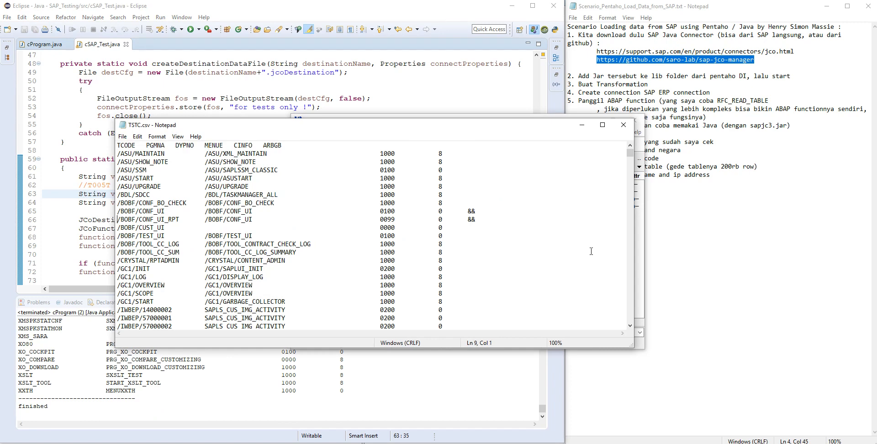
key(Down)
key(Down)
key(Down)
key(Down)
key(Down)
key(Down)
key(Down)
key(Down)
key(Down)
key(Down)
Search TSTC.csv for the transaction code SUIM, then close the file without changing it
key(ctrl+f)
text(SUIM)
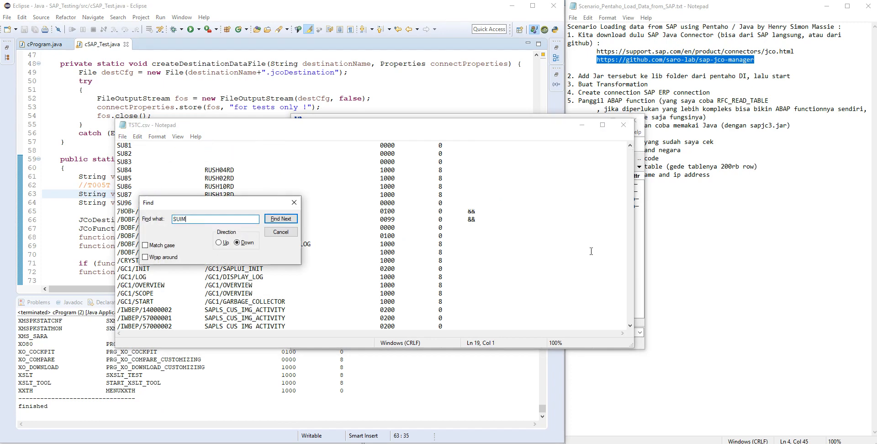
key(Return)
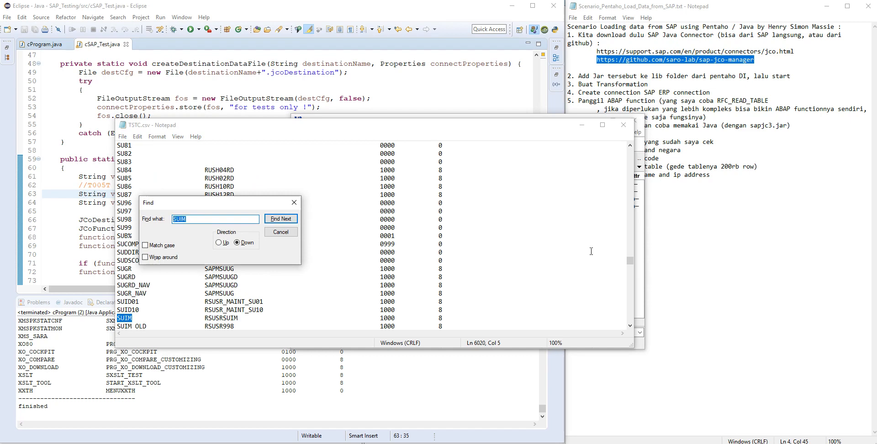
key(Escape)
key(alt+f)
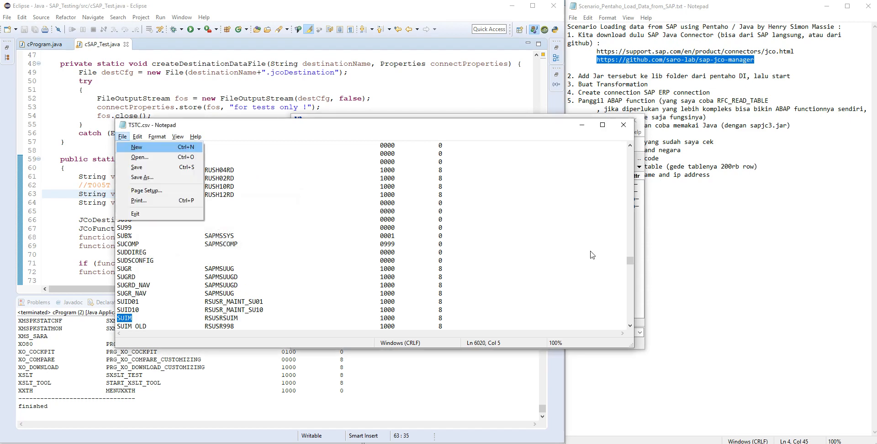
key(x)
In the scenario notes in Notepad, highlight the DD02T entry in the list of checked tables
click(707, 254)
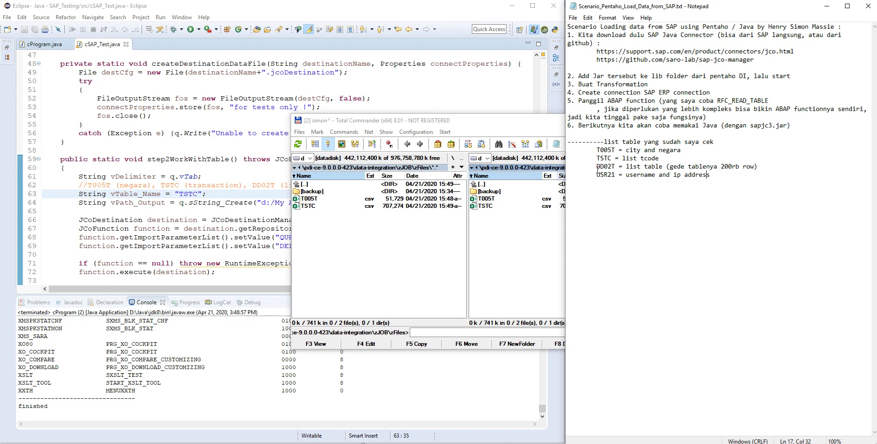
key(shift+Right)
key(shift+Right)
key(shift+Right)
key(shift+Right)
key(shift+Right)
key(Right)
key(Right)
key(Right)
key(Left)
Switch to SQL Query Analyzer and run only the unfiltered SELECT TOP 100 part of the DD02T query
key(alt+Tab)
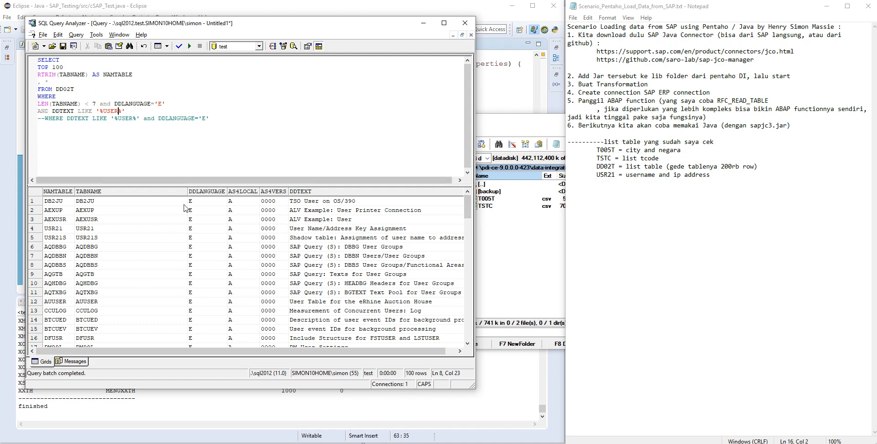
right_click(127, 95)
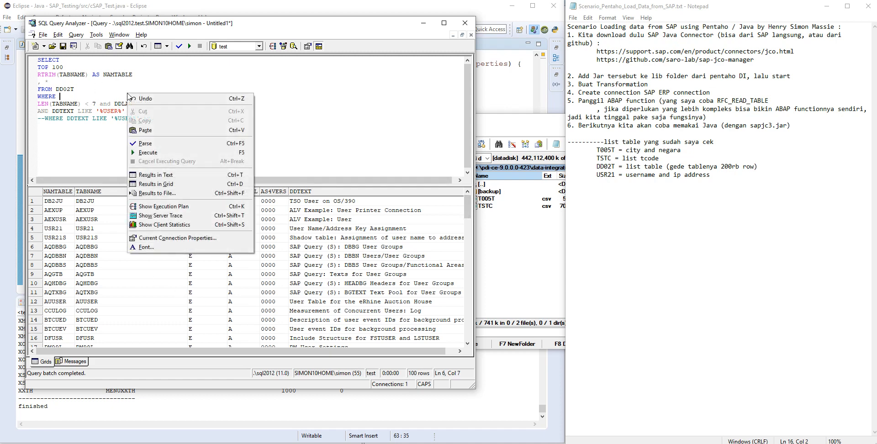
click(128, 92)
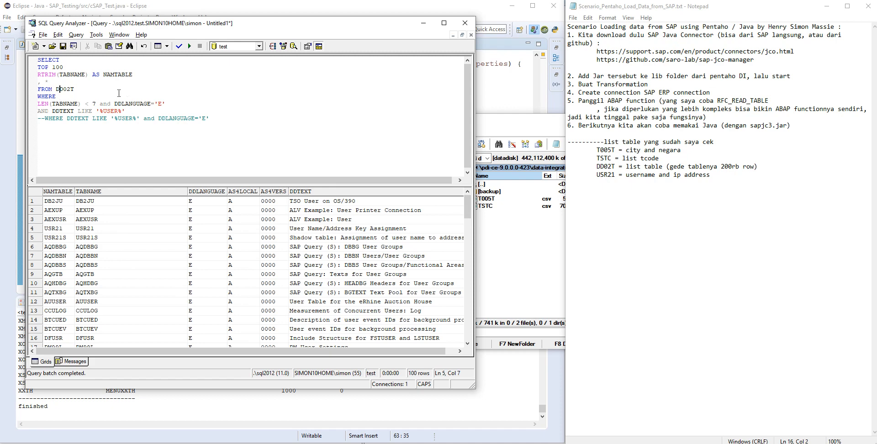
key(End)
key(ctrl+shift+Home)
key(F5)
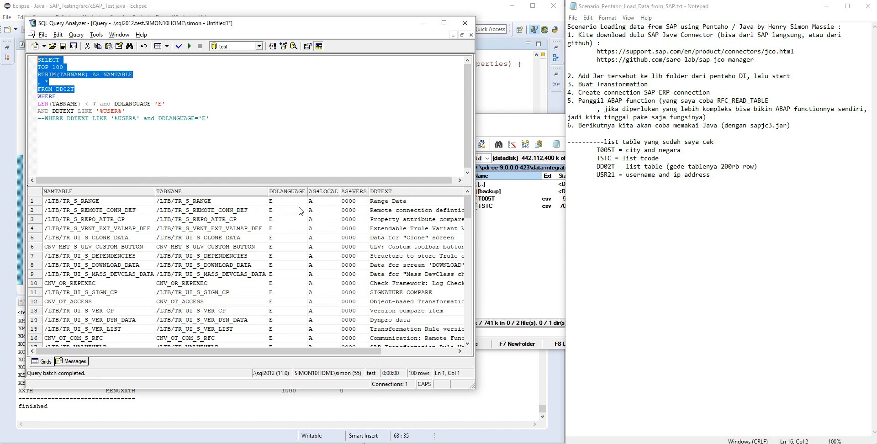
mouse_move(338, 351)
mouse_down()
mouse_move(423, 351)
mouse_move(347, 351)
mouse_up()
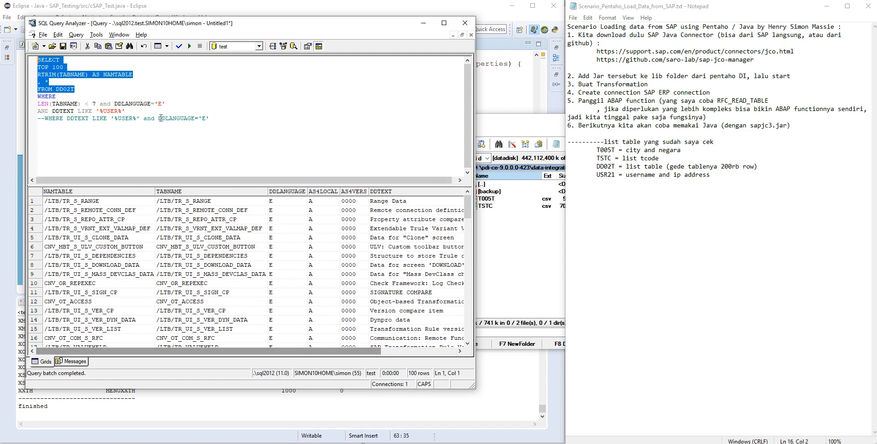
Run the DD02T query with its filters LEN(TABNAME) < 7, DDLANGUAGE='E' and DDTEXT LIKE '%USER%'
click(161, 113)
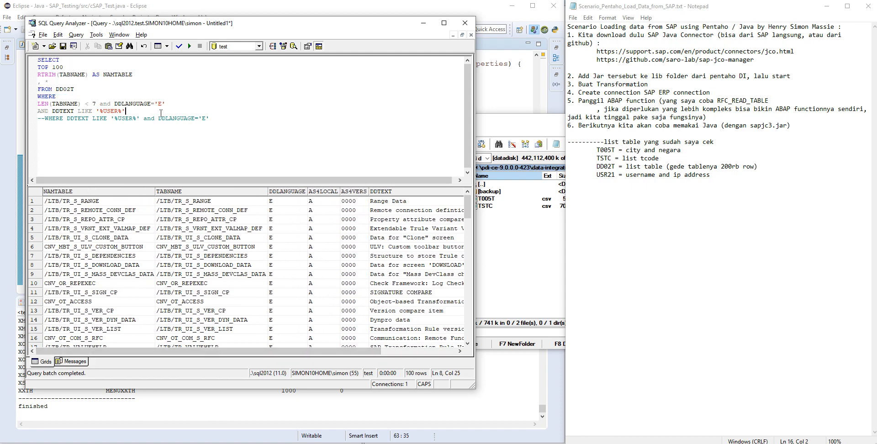
key(ctrl+shift+Home)
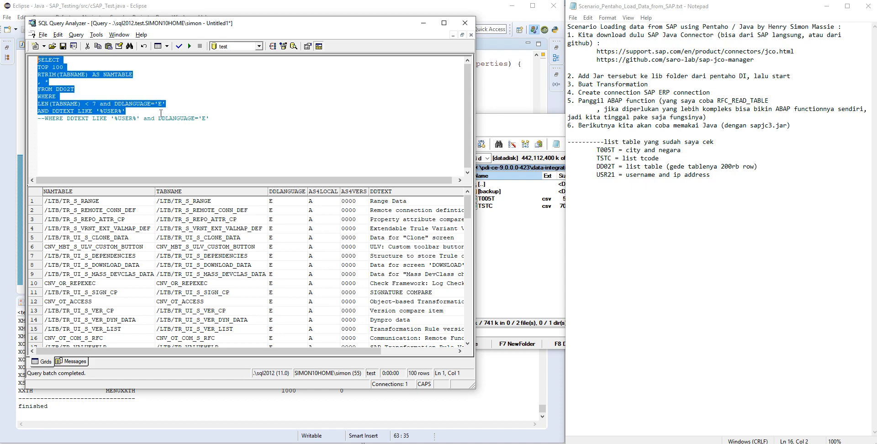
key(F5)
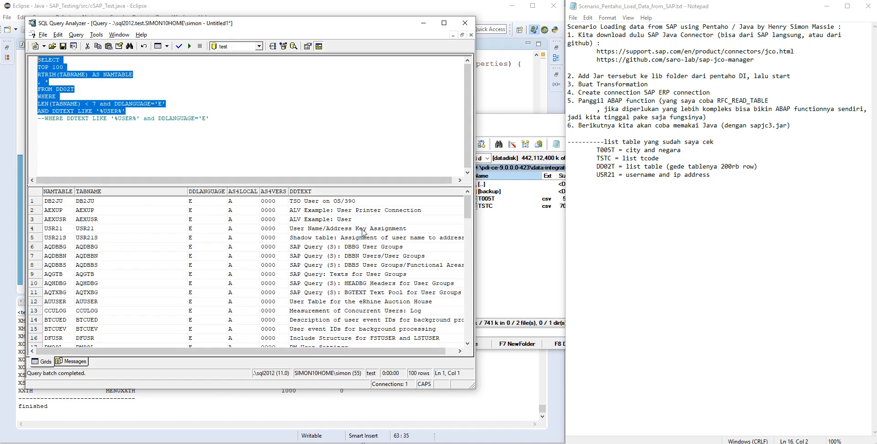
Look through the table names and descriptions in the filtered DD02T query results
click(137, 259)
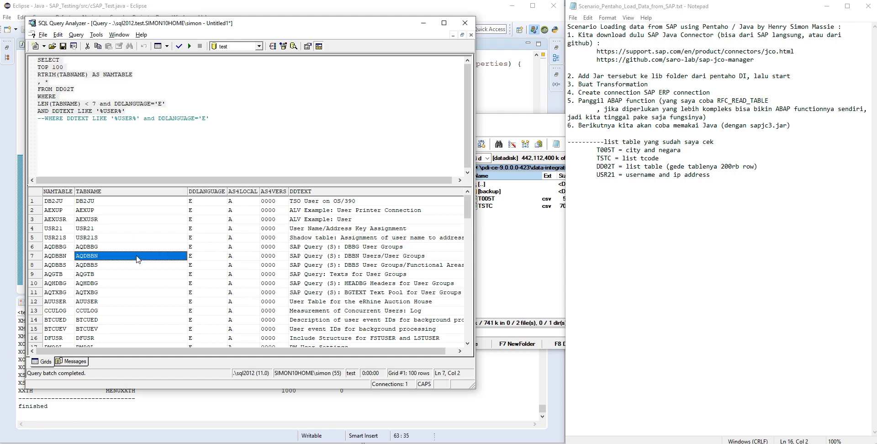
key(Down)
key(Down)
key(Down)
key(Down)
key(Down)
key(Down)
key(Down)
key(Down)
key(Down)
key(Down)
key(Down)
key(Down)
key(Down)
key(Down)
key(Down)
key(Down)
key(Down)
key(Down)
key(Down)
key(Down)
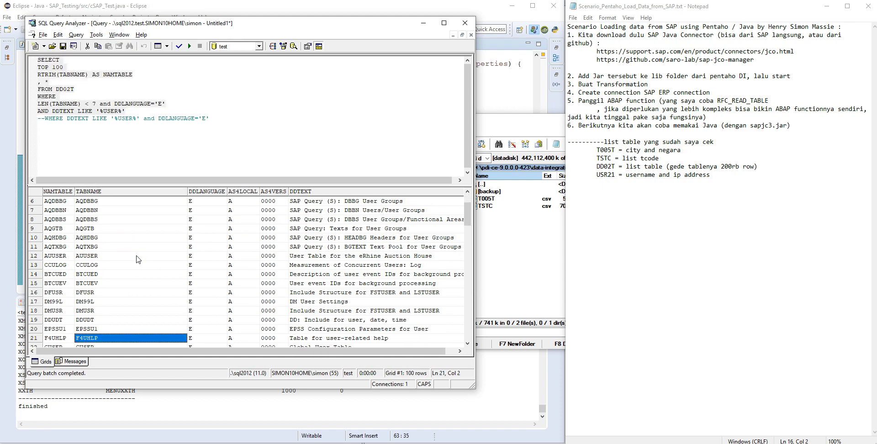
key(Down)
key(Down)
key(Down)
key(Down)
key(Down)
key(Down)
key(Down)
key(Down)
key(Down)
key(Down)
key(Down)
key(Down)
key(Down)
key(Down)
key(Down)
key(Down)
key(Down)
key(Down)
key(Down)
key(Down)
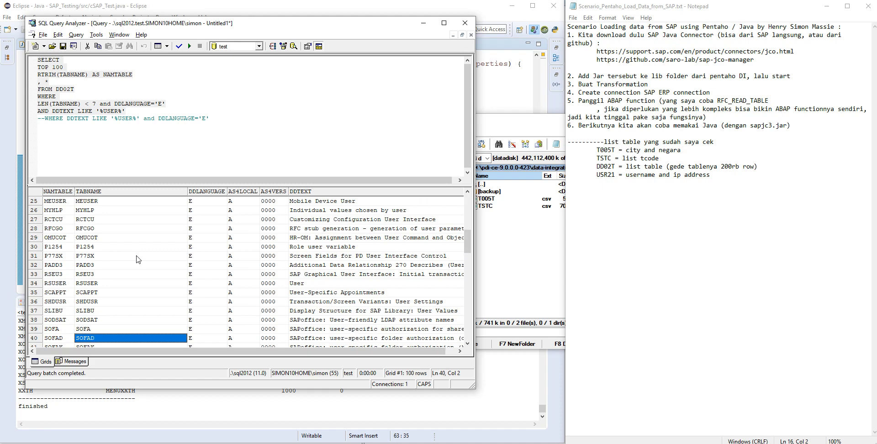
key(Down)
key(Down)
key(Down)
Add the line SELECT COUNT(*) JUM FROM DD02T above the existing query and run only that line
key(F6)
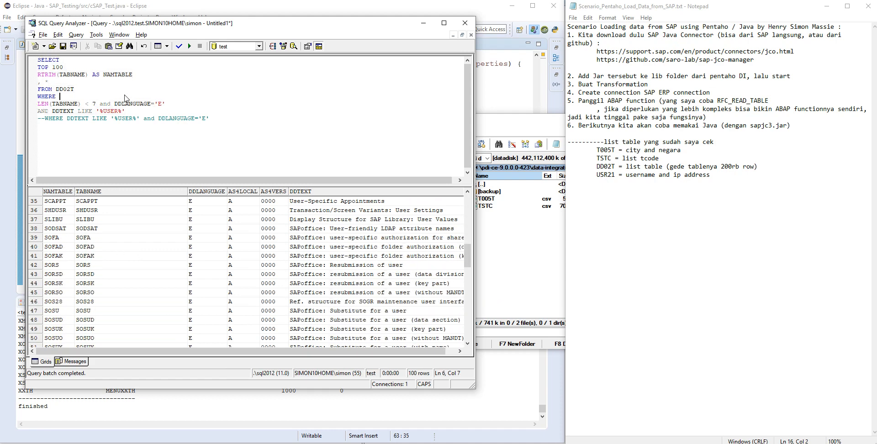
key(Home)
key(shift+Down)
key(ctrl+c)
key(ctrl+Home)
key(ctrl+v)
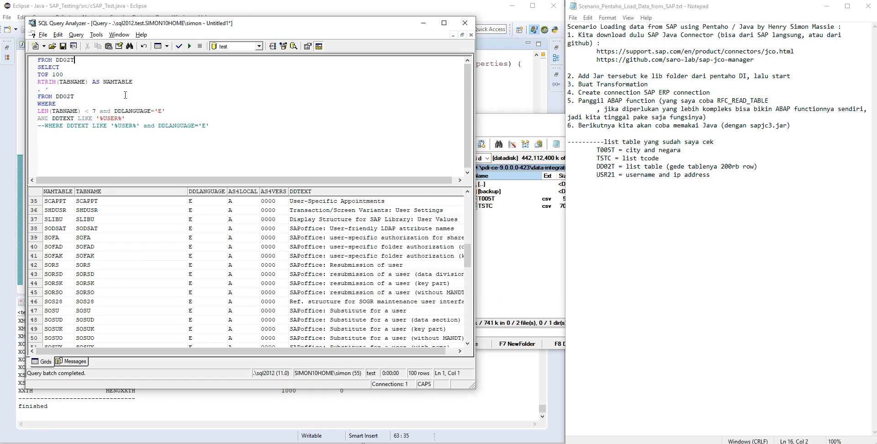
key(Up)
text(SELECT COUNT)
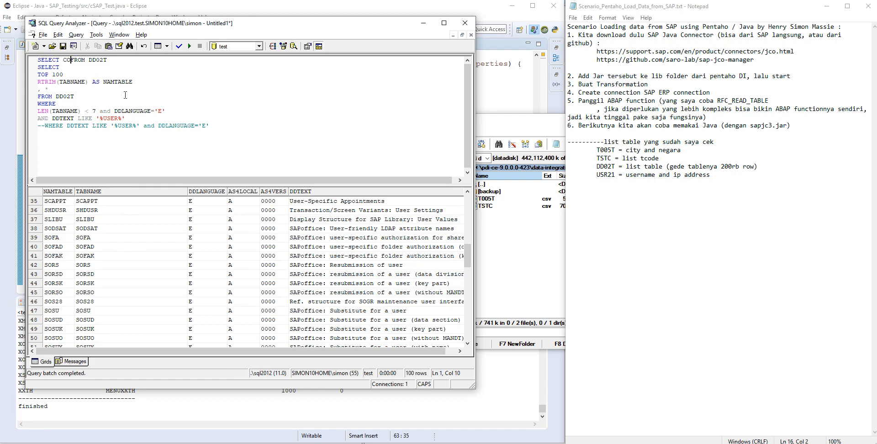
text((*) JUM)
key(Home)
key(shift+End)
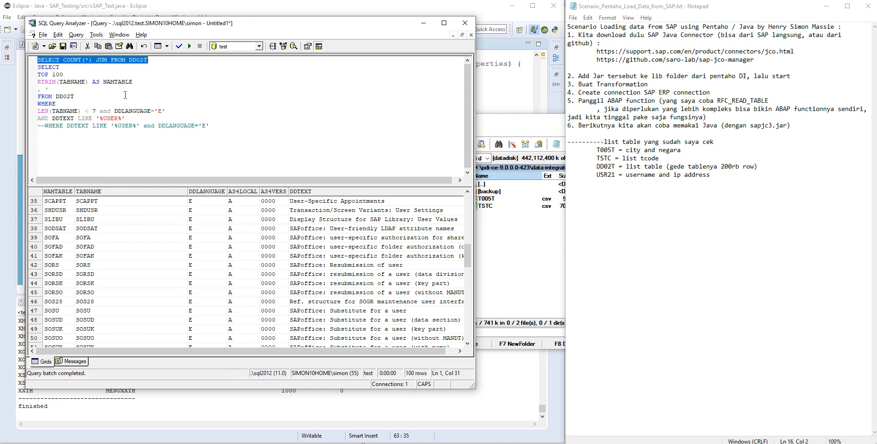
key(F5)
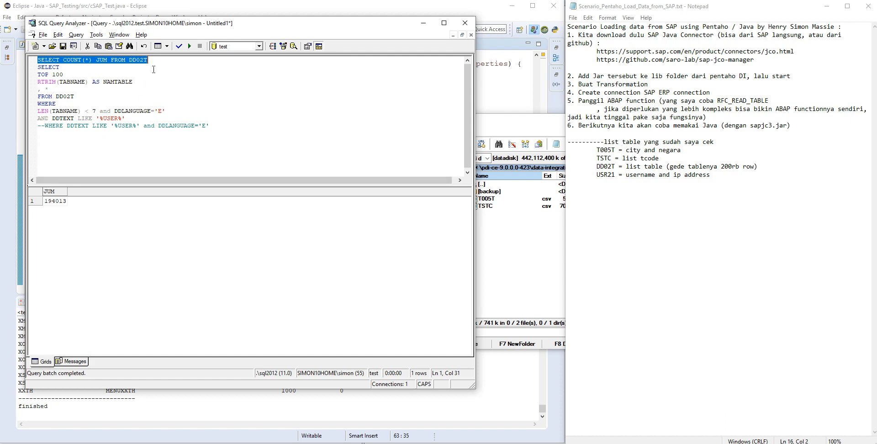
Delete the COUNT(*) line from the query and minimize SQL Query Analyzer
click(163, 65)
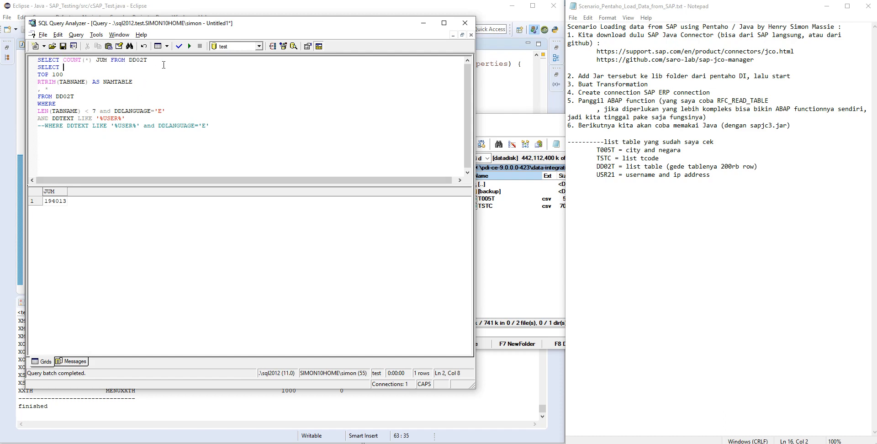
key(Home)
key(shift+Down)
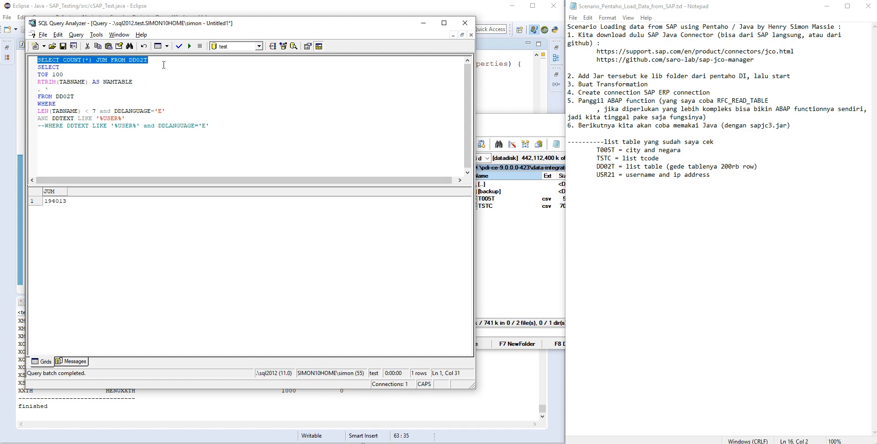
key(Delete)
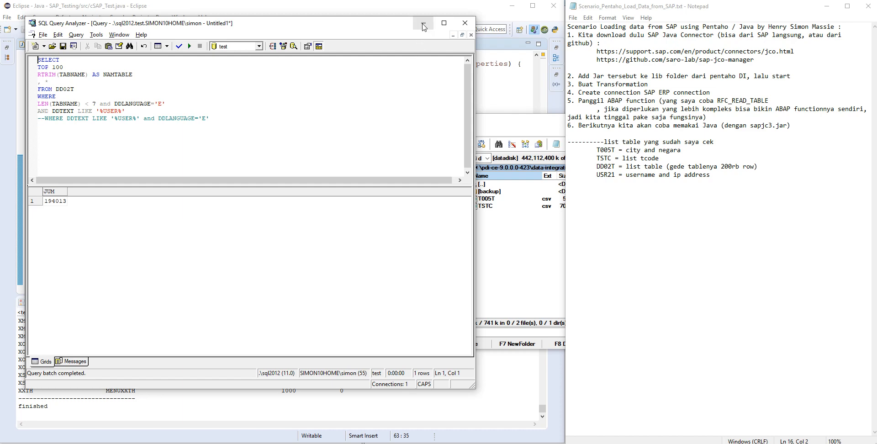
click(423, 26)
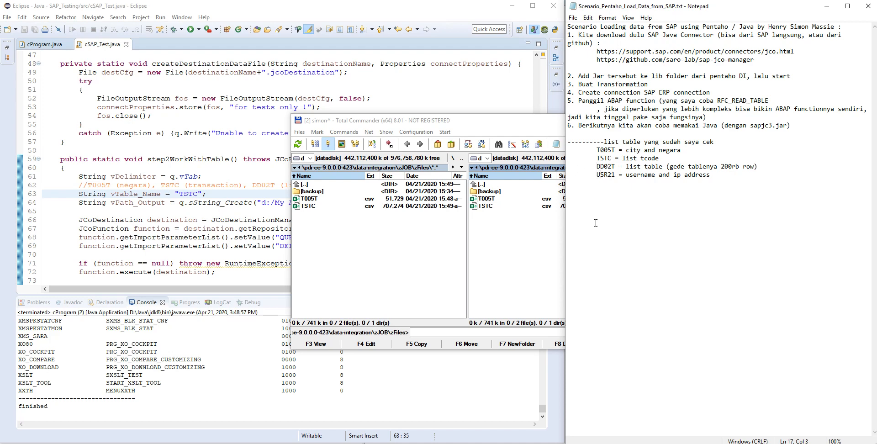
Copy the table name USR21 from the notes and set it as vTable_Name in cSAP_Test.java in Eclipse
key(shift+Right)
key(shift+Right)
key(shift+Right)
key(shift+Right)
key(shift+Right)
click(214, 196)
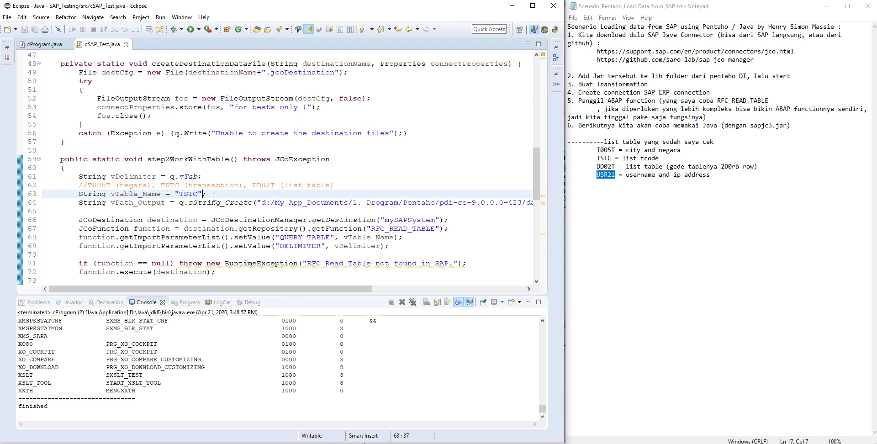
key(shift+Left)
key(shift+Left)
key(shift+Left)
key(shift+Left)
key(ctrl+v)
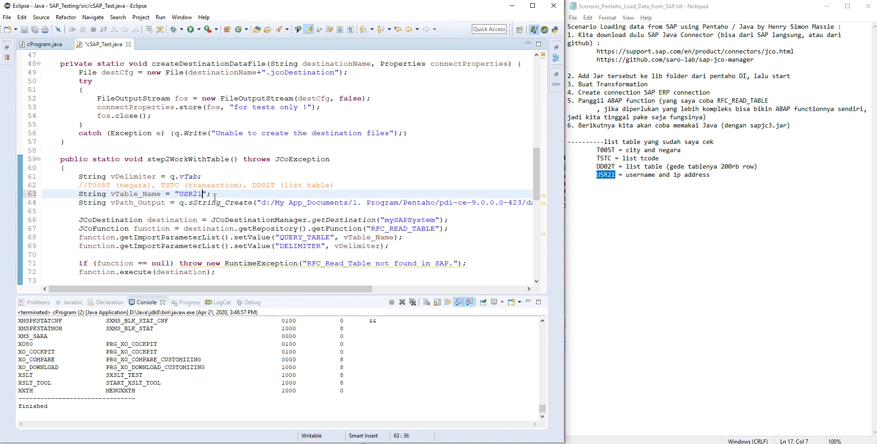
Save cSAP_Test.java and run the program to export the USR21 table
key(alt+f)
key(s)
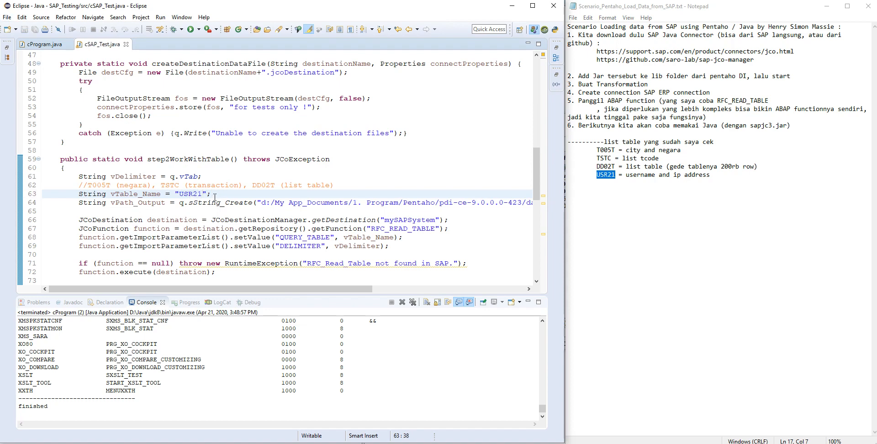
key(ctrl+F11)
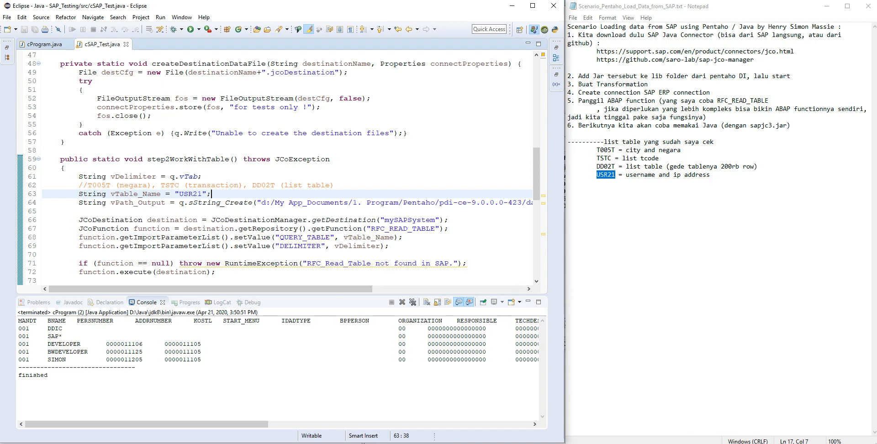
Open the exported USR21.csv from Total Commander, check its rows and columns, close the file and minimize Total Commander
click(426, 443)
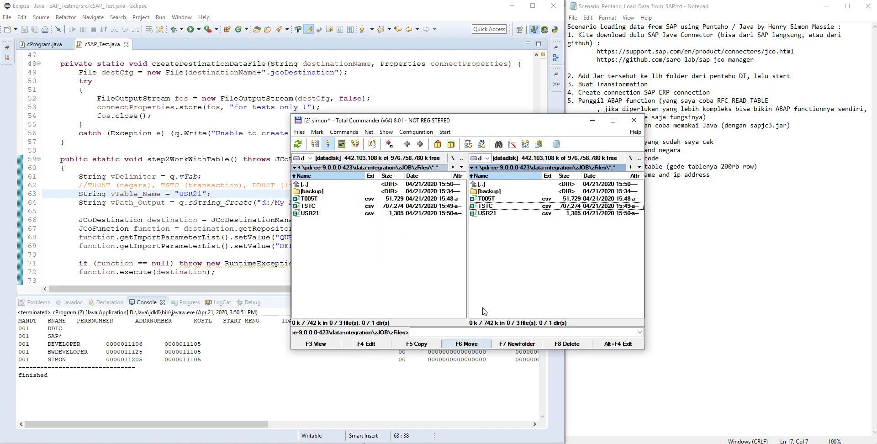
key(Down)
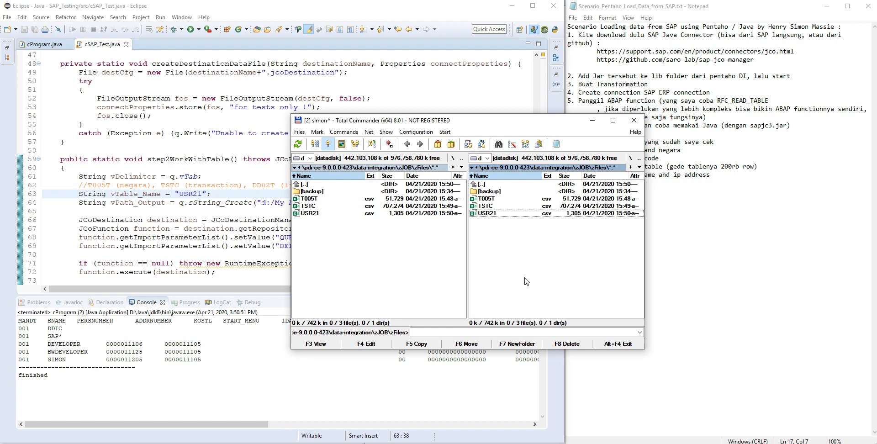
key(F4)
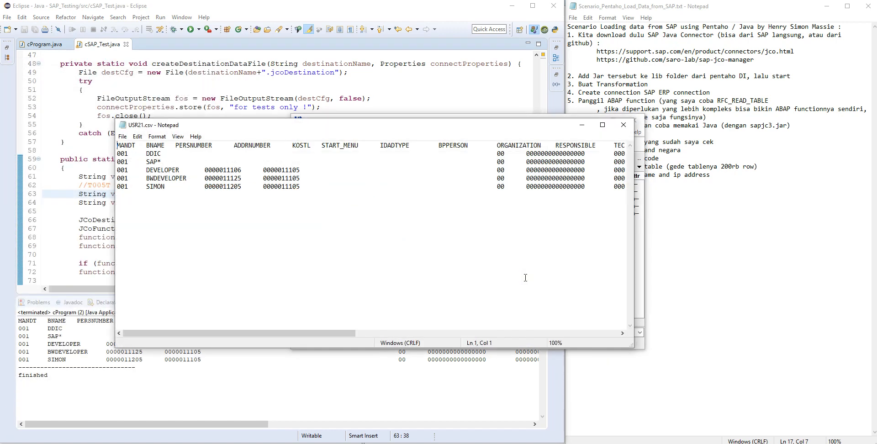
key(End)
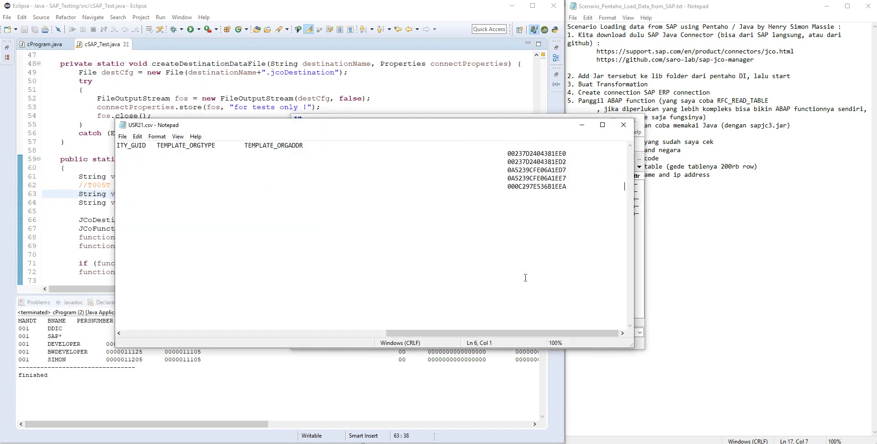
key(Home)
key(alt+f)
key(x)
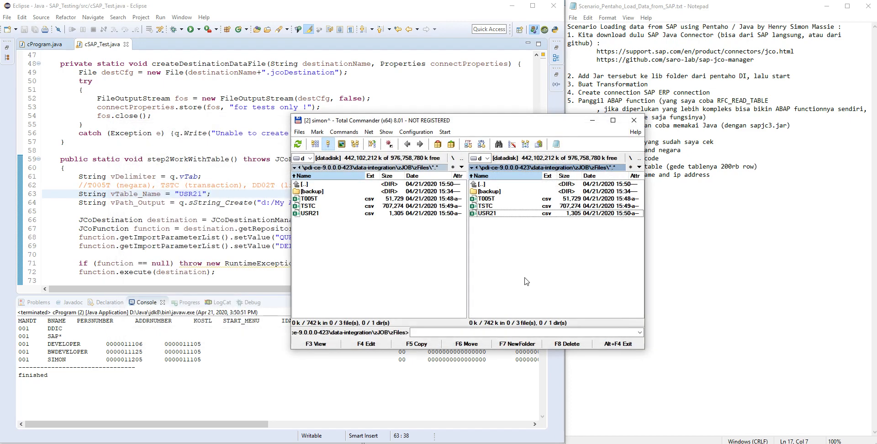
click(592, 121)
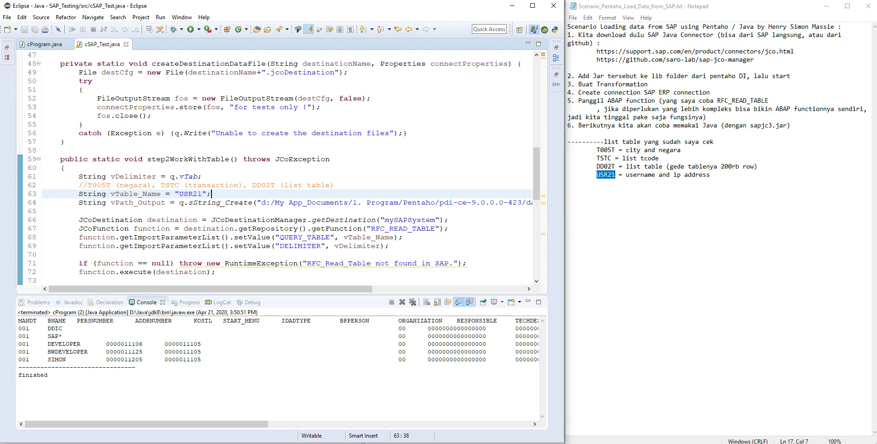
Switch to Spoon, close the SAP input (deprecated) step settings without changes and return to the scenario notes in Notepad
key(alt+Tab)
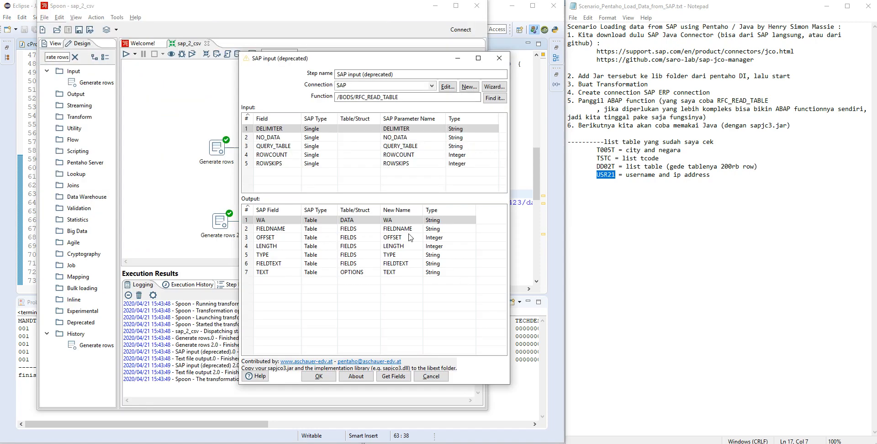
click(495, 64)
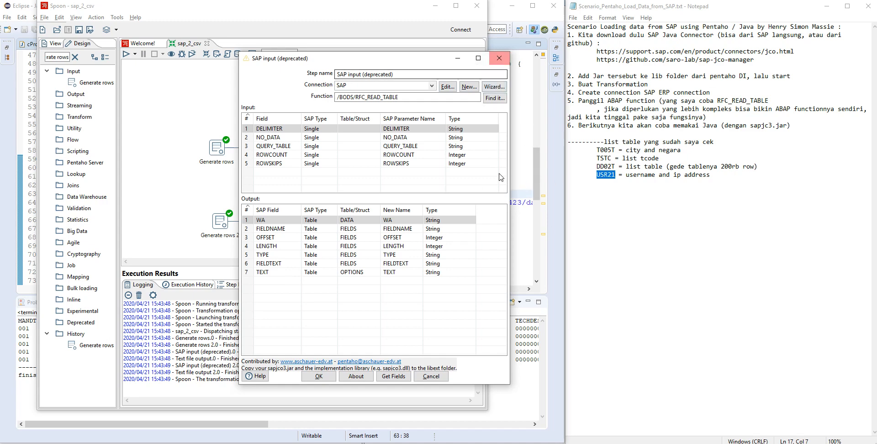
click(492, 63)
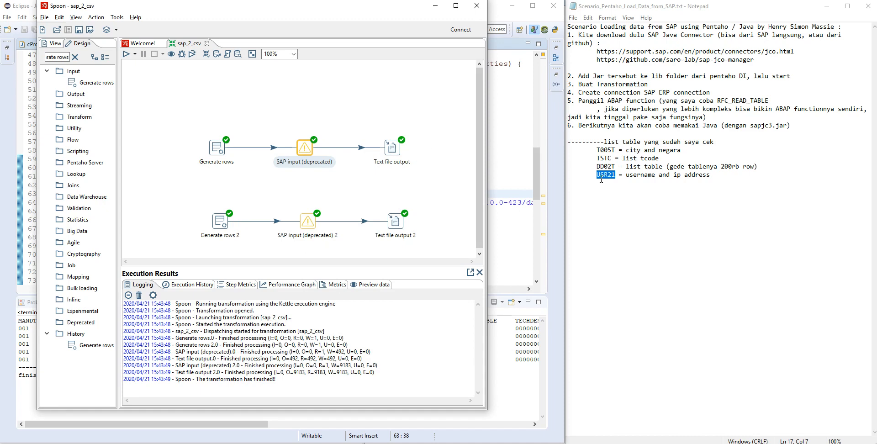
click(658, 175)
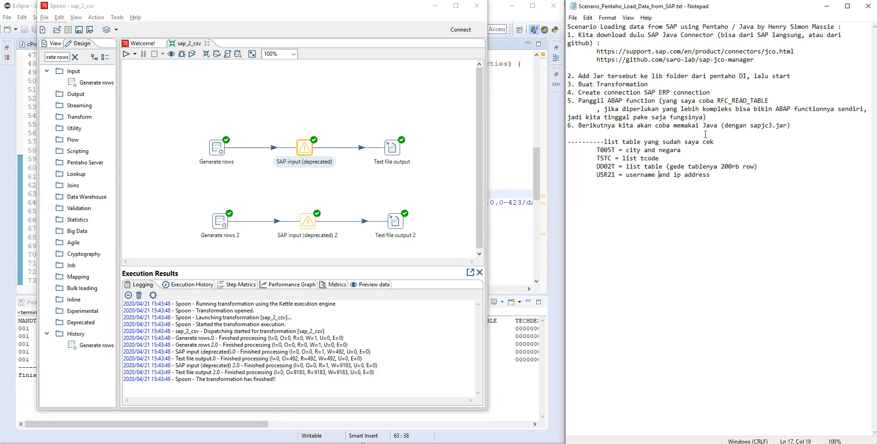